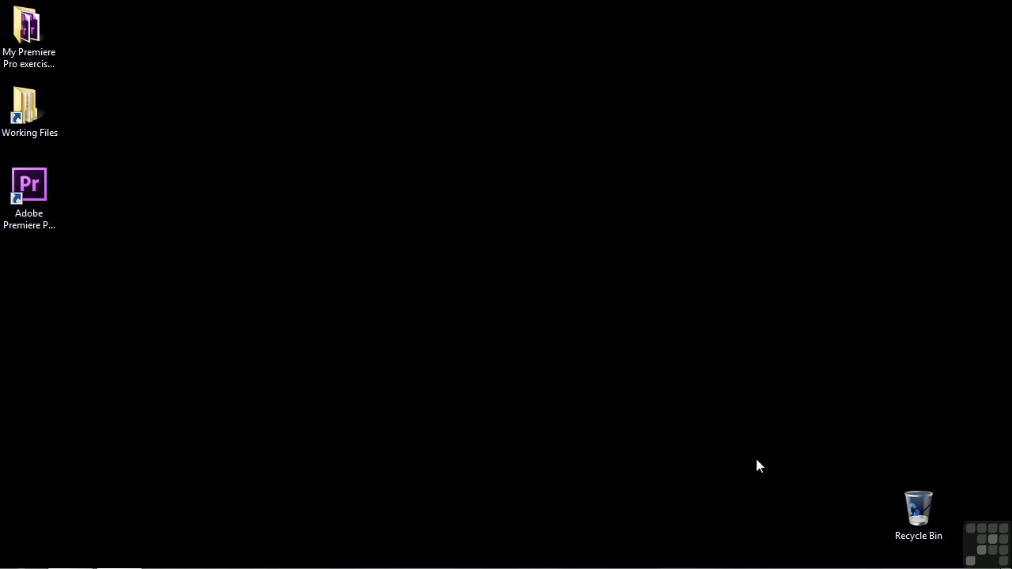
# - Launch Adobe Premiere Pro and start a new project located in the desktop's My Premiere Pro exercise files folder
pyautogui.doubleClick(50, 201)
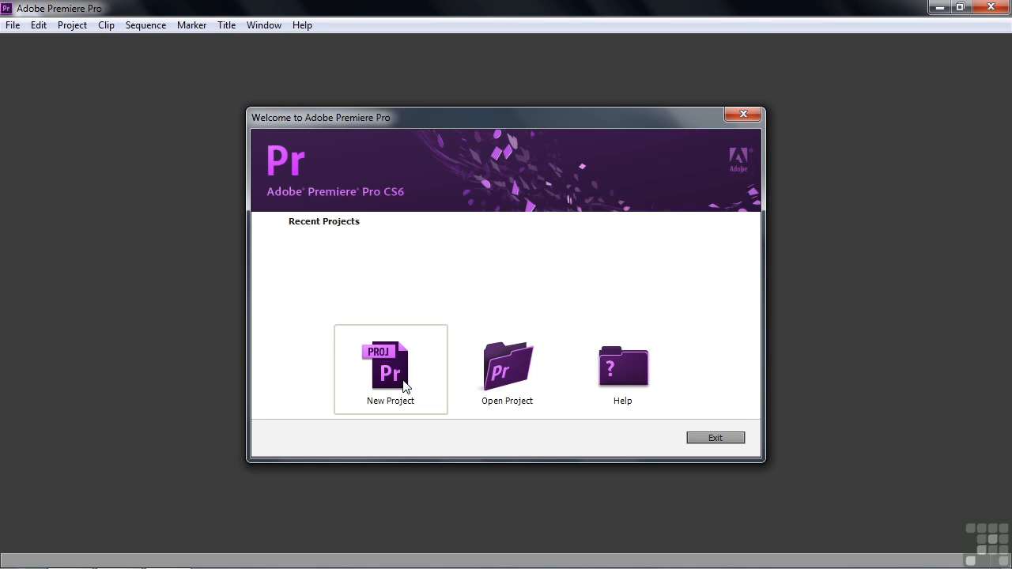
pyautogui.click(404, 385)
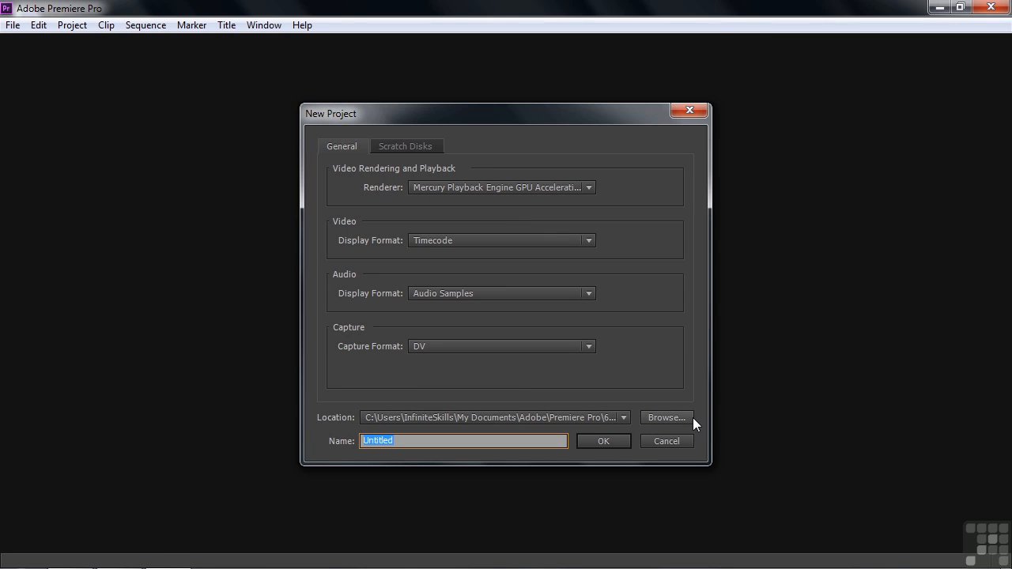
pyautogui.click(679, 417)
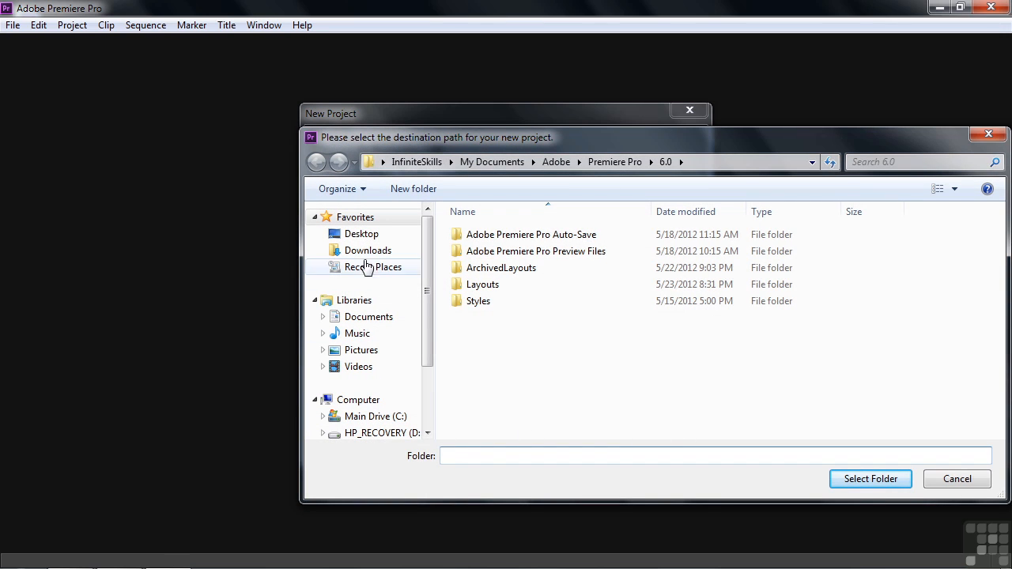
pyautogui.click(362, 234)
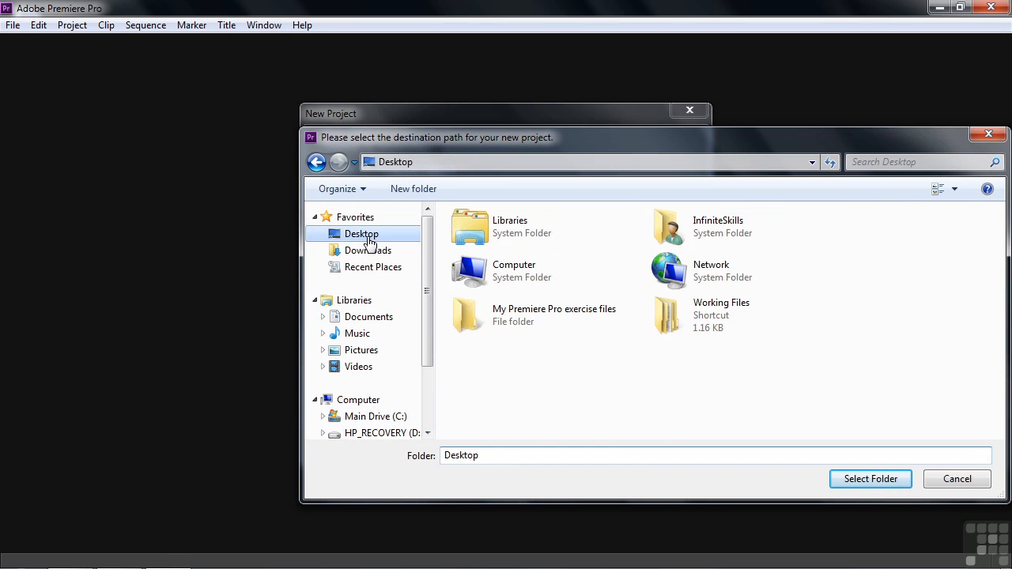
pyautogui.click(510, 315)
pyautogui.click(871, 479)
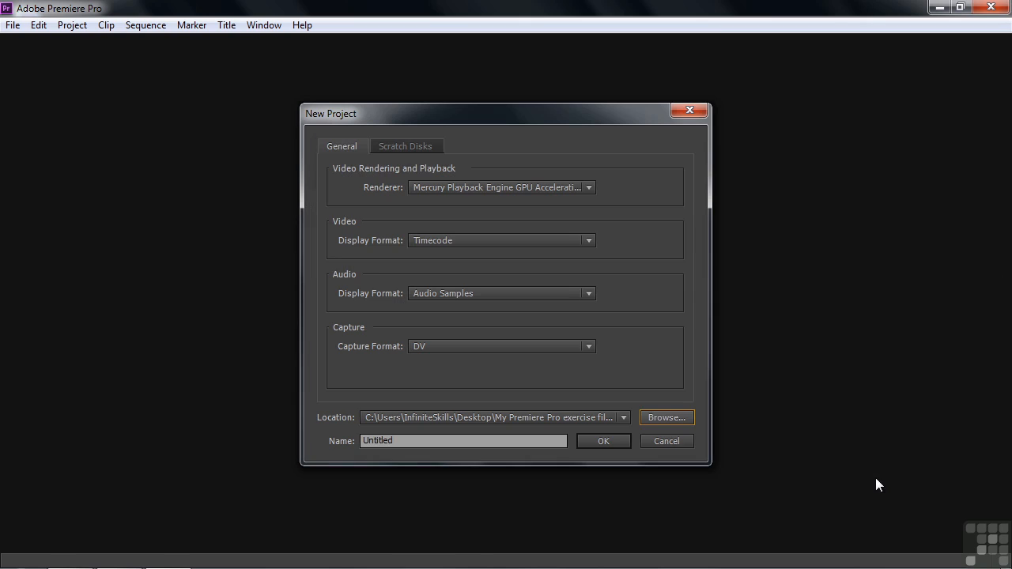
# - Name the project modifier and create it without making a new sequence
pyautogui.click(469, 441)
pyautogui.write('modifier')
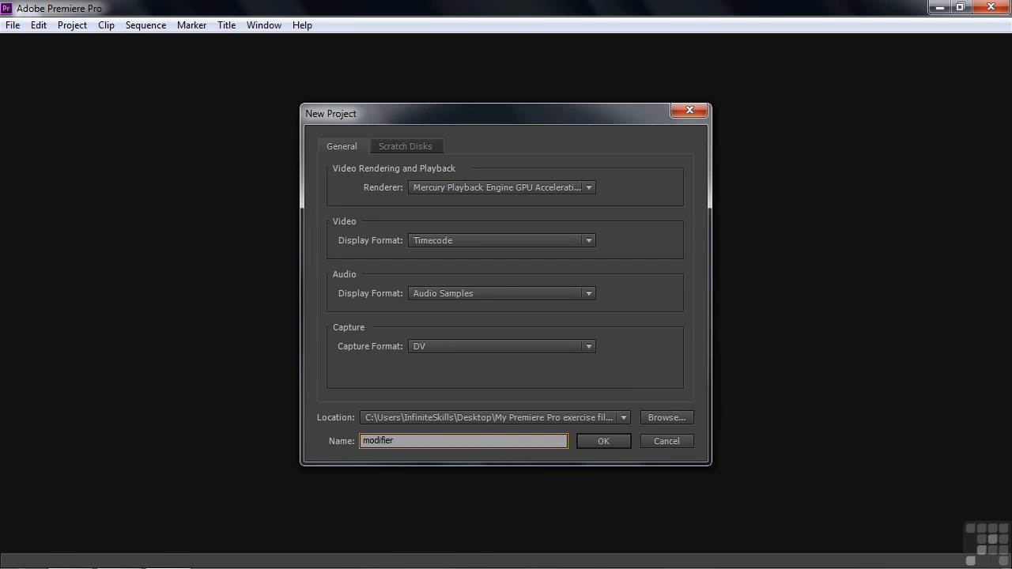
pyautogui.click(606, 441)
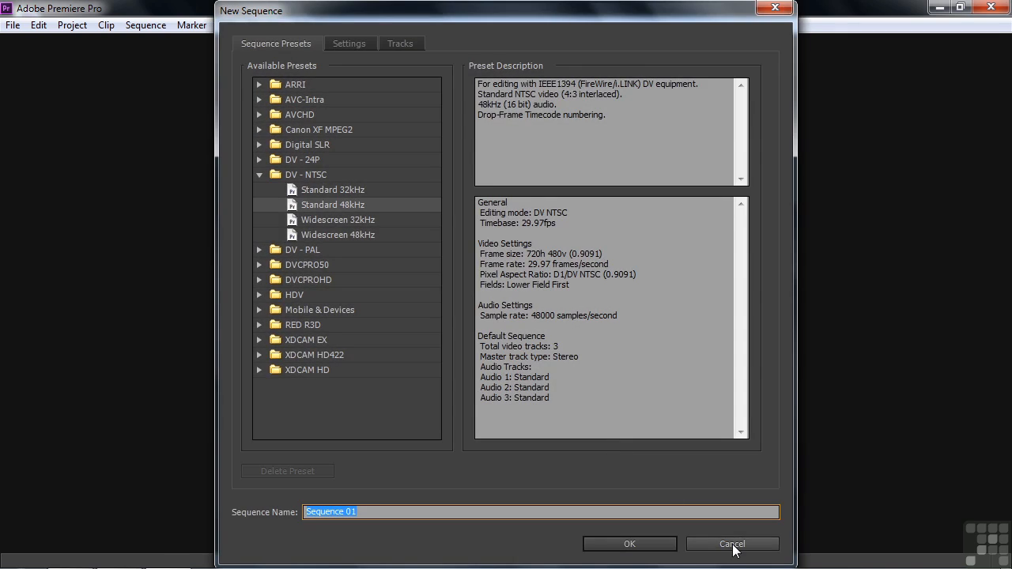
pyautogui.click(723, 544)
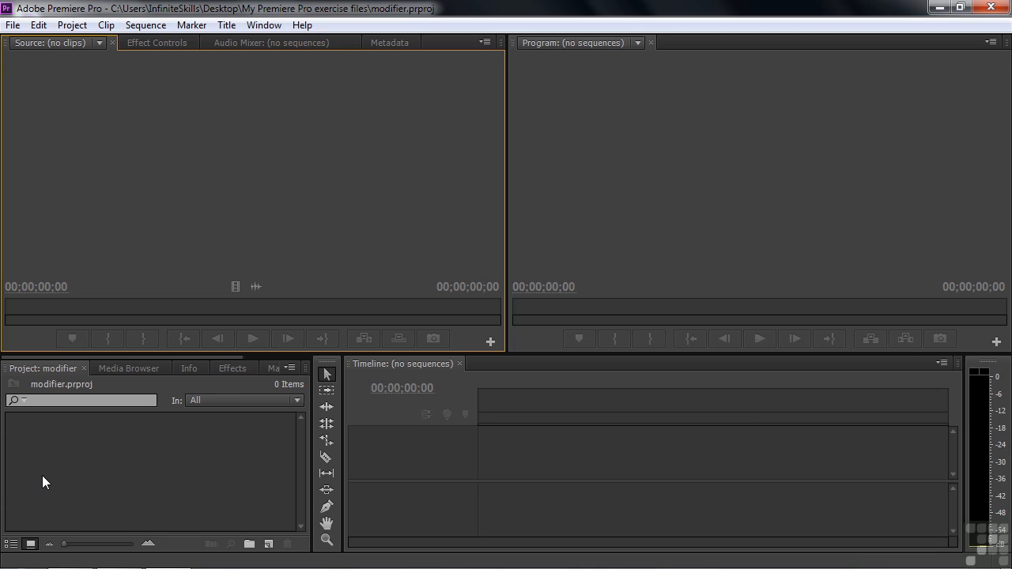
# - Import the clips scenic-1.mp4 through scenic-9.mp4 from the Digital Juice stock footage folder
pyautogui.doubleClick(73, 468)
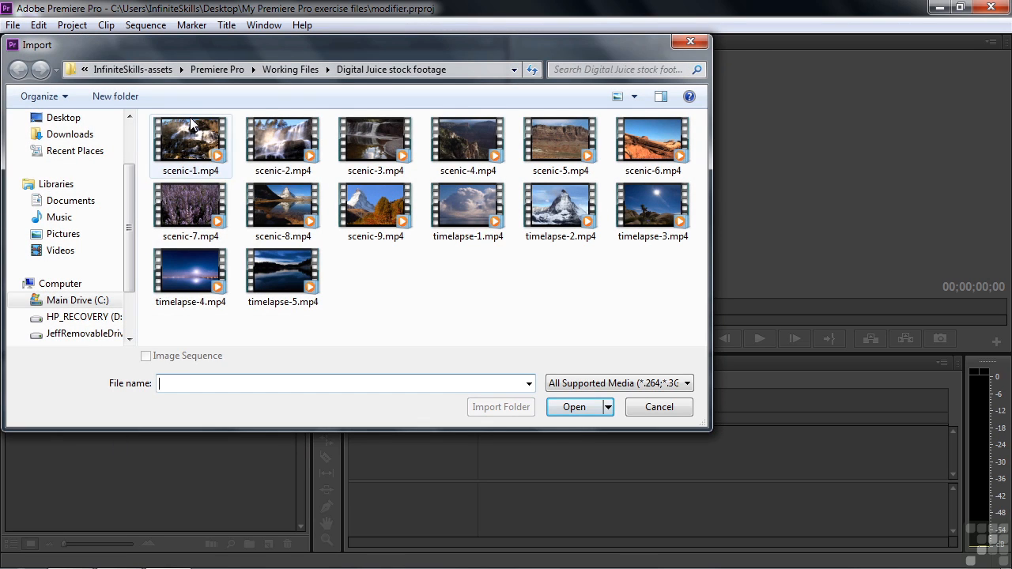
pyautogui.click(191, 141)
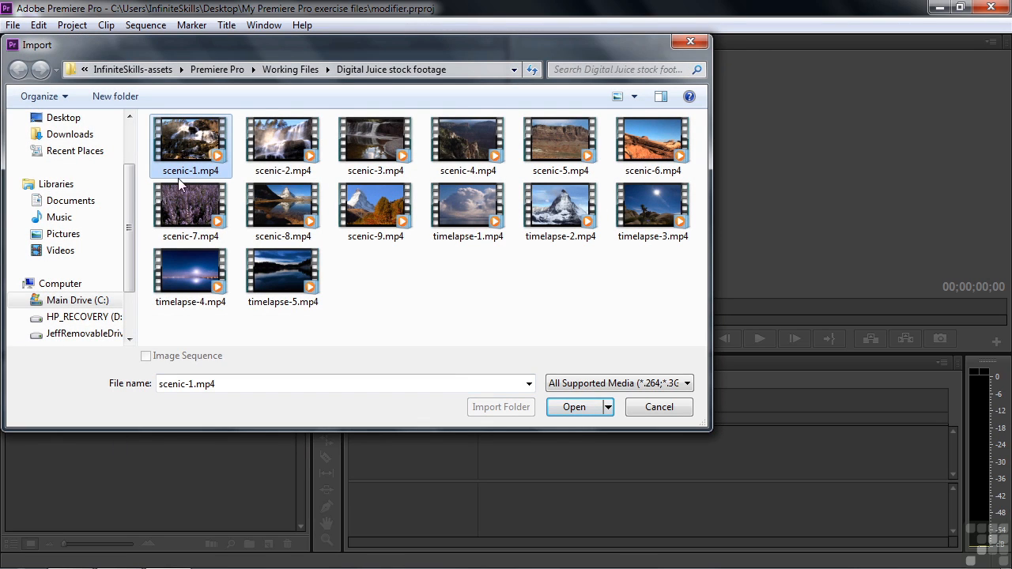
pyautogui.keyDown('shift'); pyautogui.click(375, 207); pyautogui.keyUp('shift')
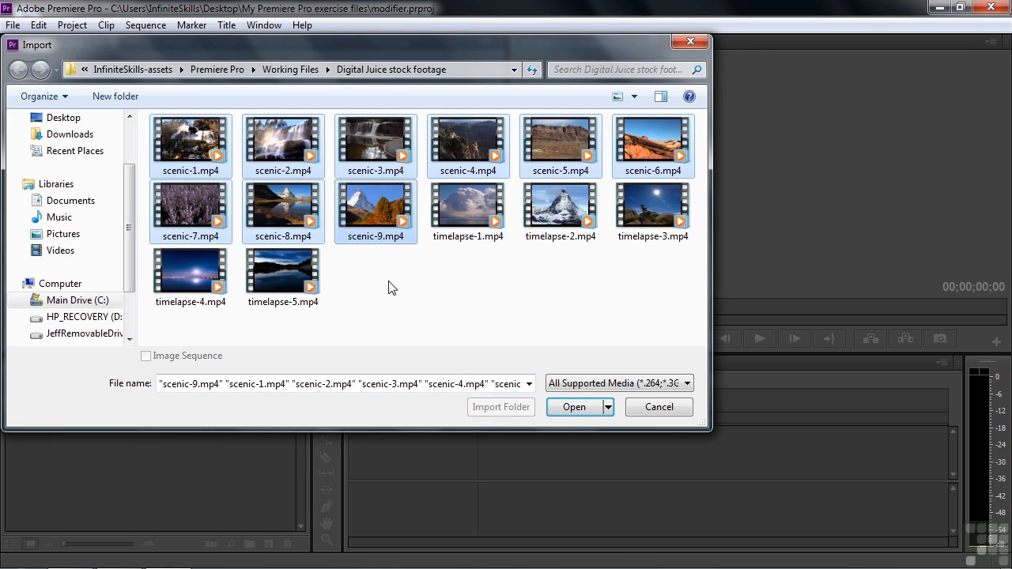
pyautogui.click(563, 404)
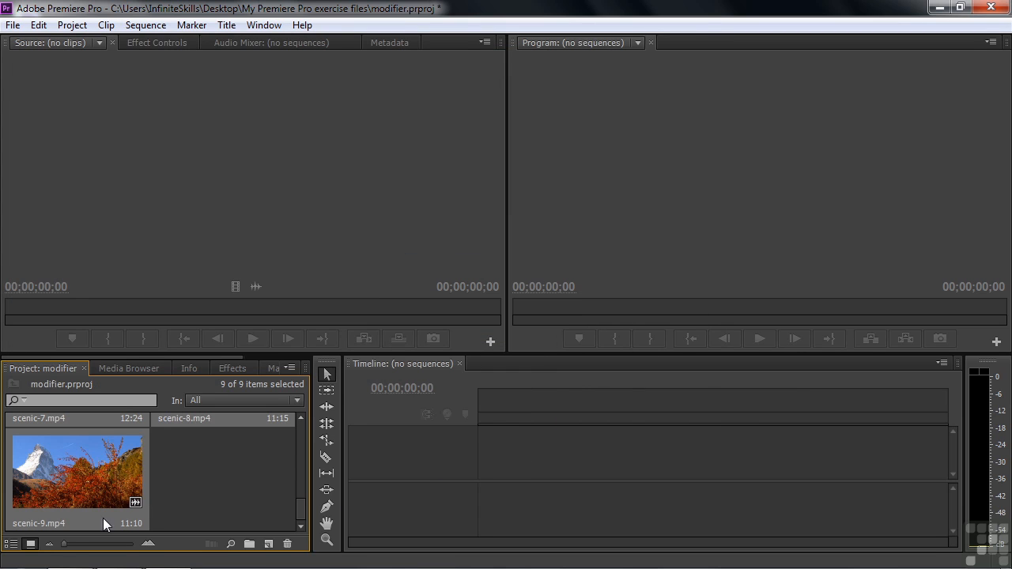
# - Show the project items as a list and create a new sequence from scenic-1.mp4 through scenic-5.mp4
pyautogui.click(12, 544)
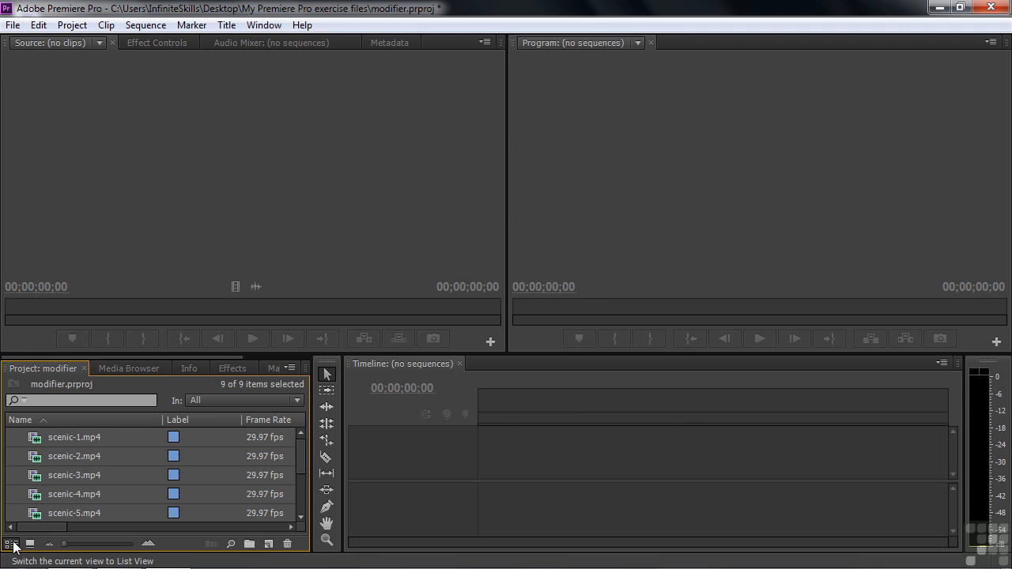
pyautogui.click(15, 438)
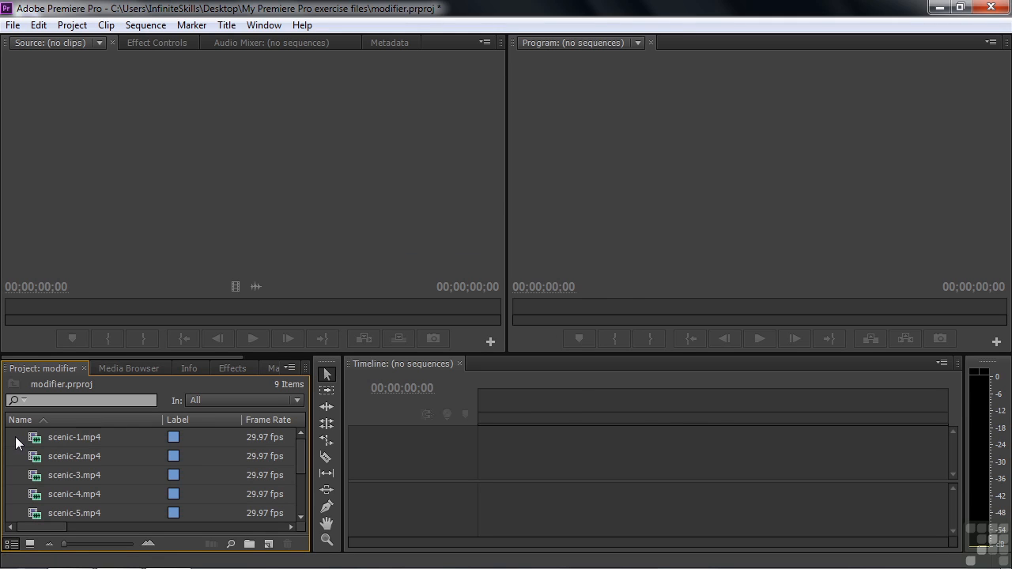
pyautogui.click(36, 443)
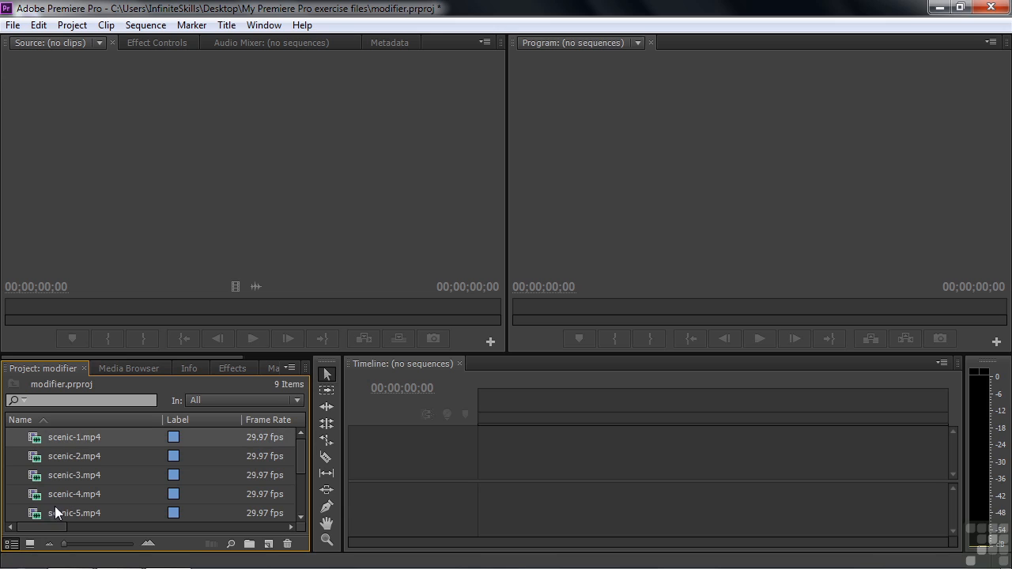
pyautogui.keyDown('shift'); pyautogui.click(31, 515); pyautogui.keyUp('shift')
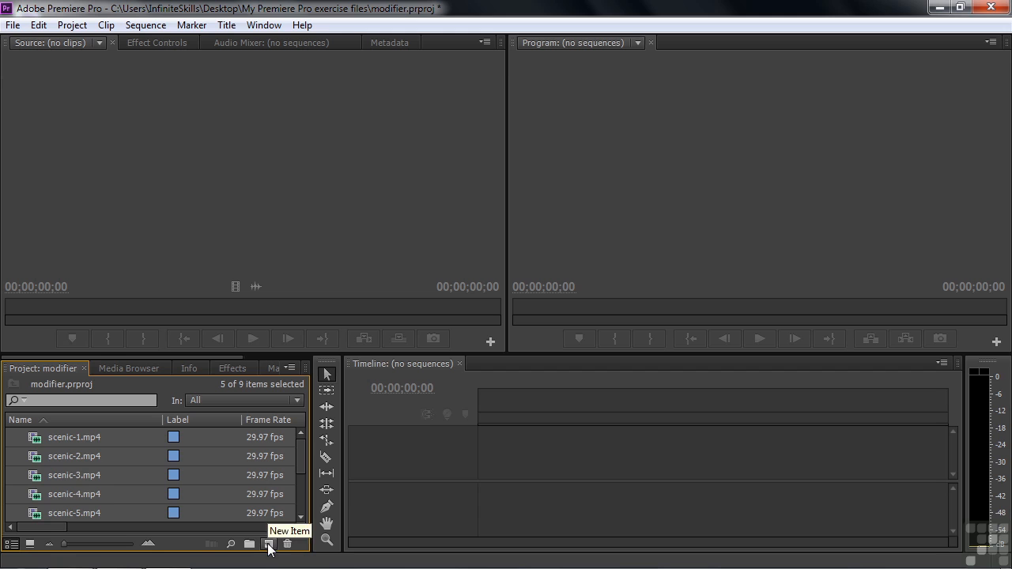
pyautogui.moveTo(36, 444); pyautogui.dragTo(267, 546)
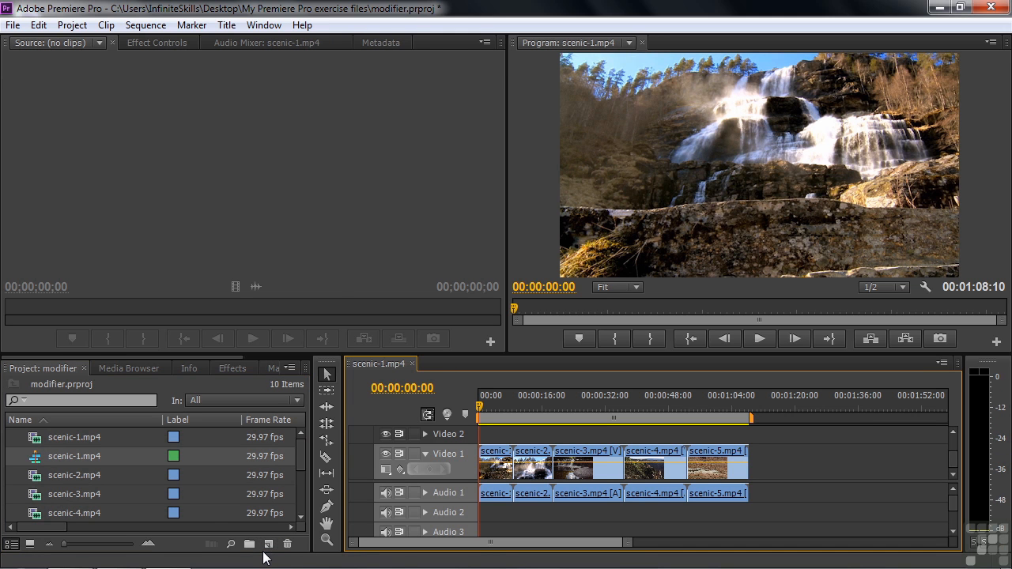
# - Rename the new sequence in the project as Scenic sequence
pyautogui.click(72, 457)
pyautogui.write('Scenic ')
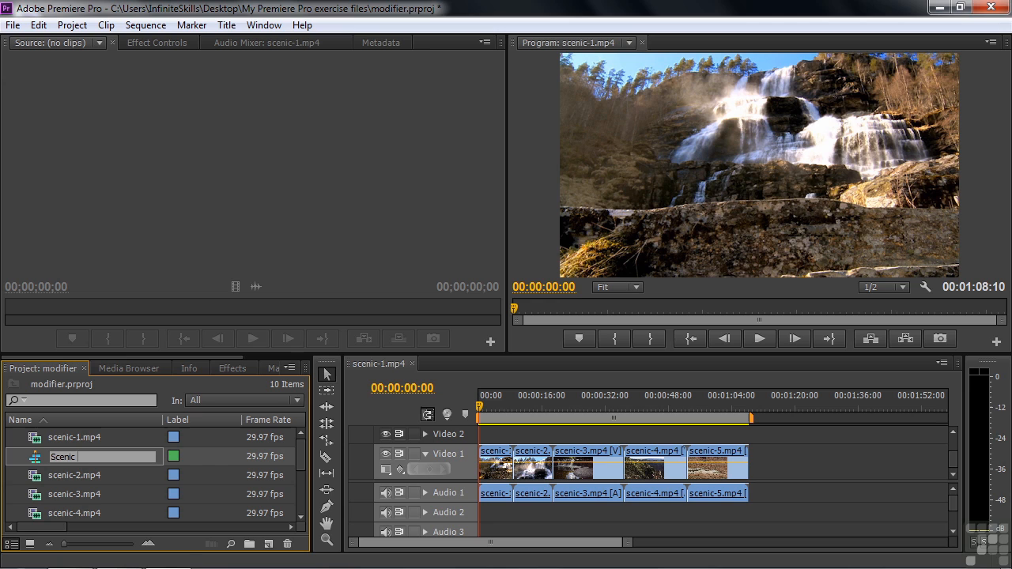
pyautogui.write('sequence')
pyautogui.press('Tab')
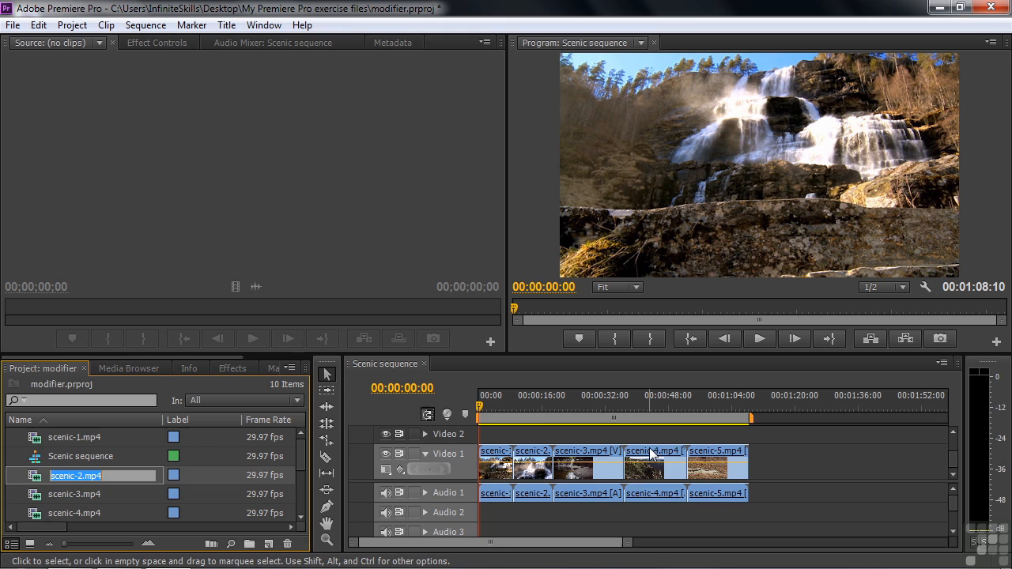
# - Try moving the scenic-4 clip onto the start of scenic-3 as an overwrite, and undo the move
pyautogui.moveTo(650, 453); pyautogui.dragTo(585, 468)
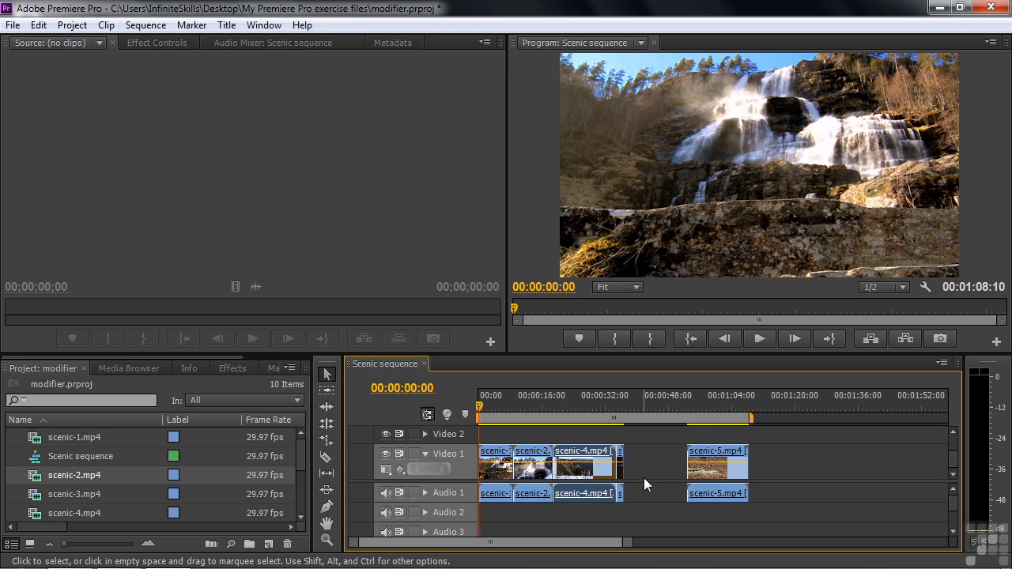
pyautogui.hotkey('ctrl', 'z')
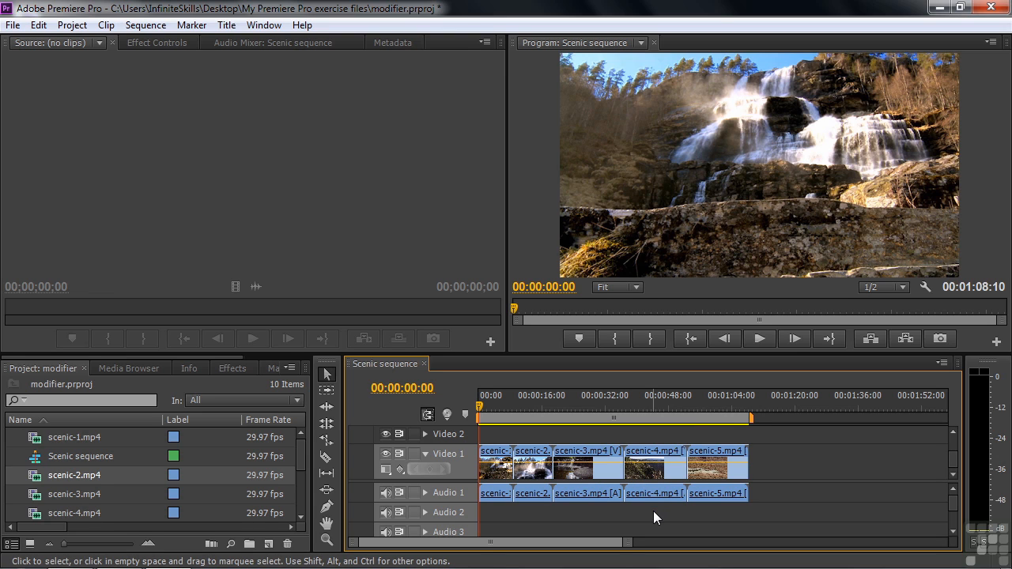
# - Rearrange the timeline by extracting the scenic-4 clip and inserting it between scenic-1 and scenic-2
pyautogui.click(642, 456)
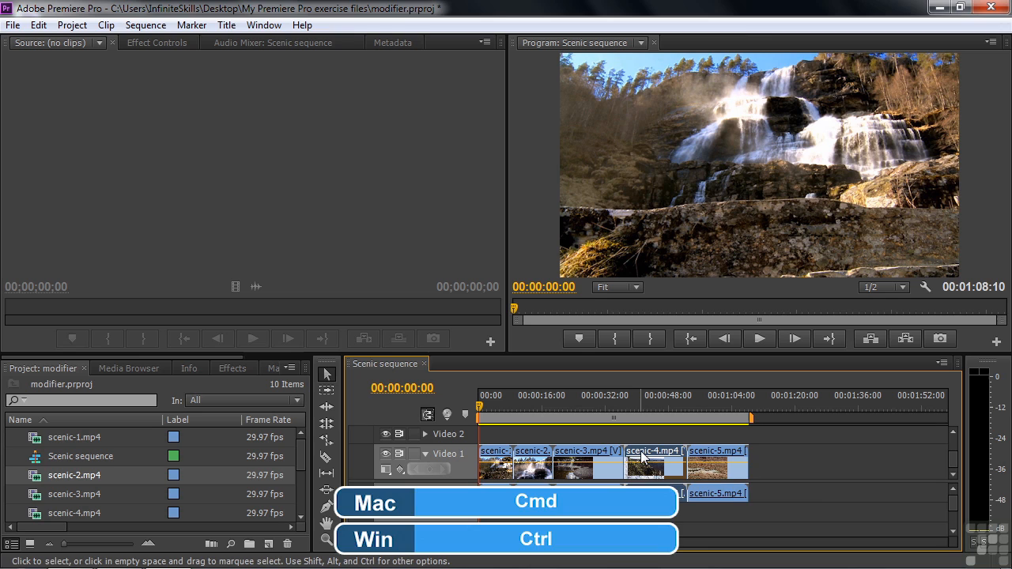
pyautogui.press('ctrl')
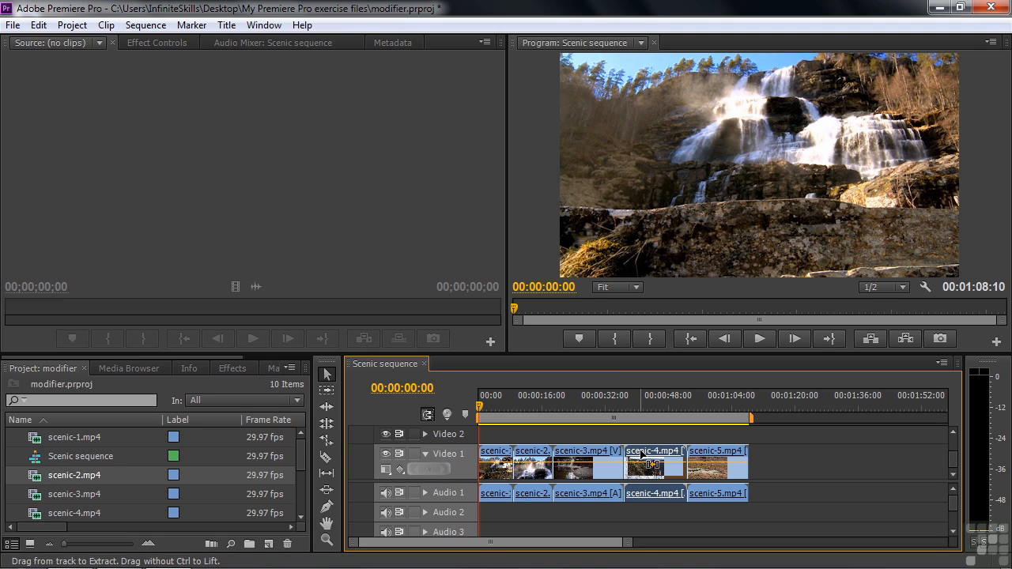
pyautogui.moveTo(641, 455); pyautogui.dragTo(608, 455)
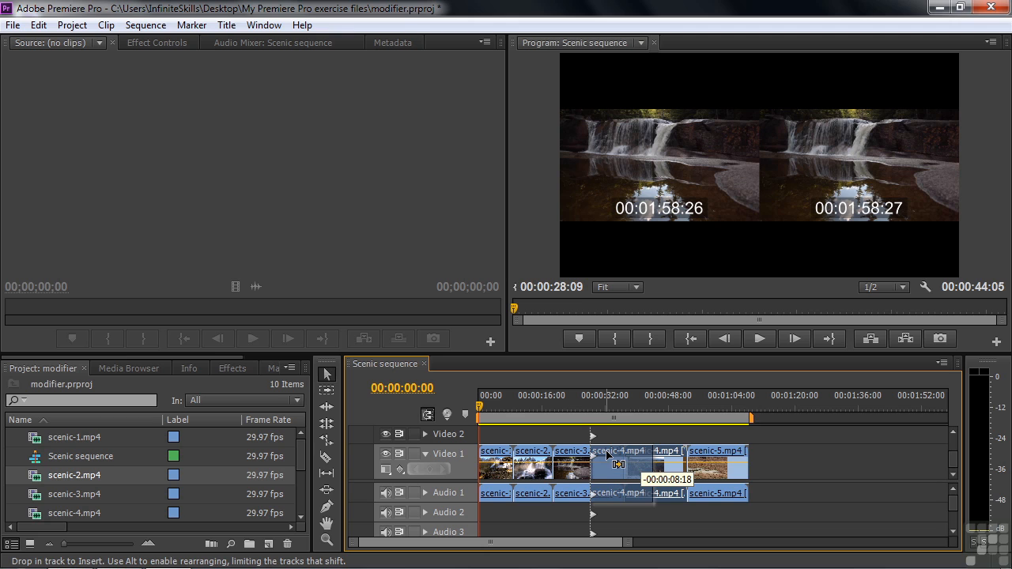
pyautogui.moveTo(608, 455); pyautogui.dragTo(530, 459)
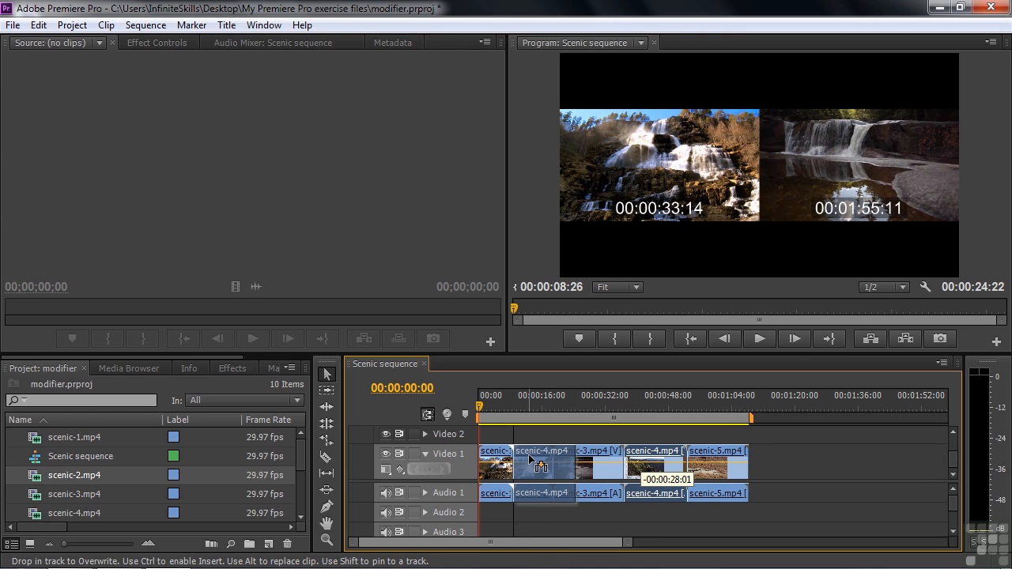
pyautogui.moveTo(529, 459); pyautogui.dragTo(530, 458)
pyautogui.press('ctrl')
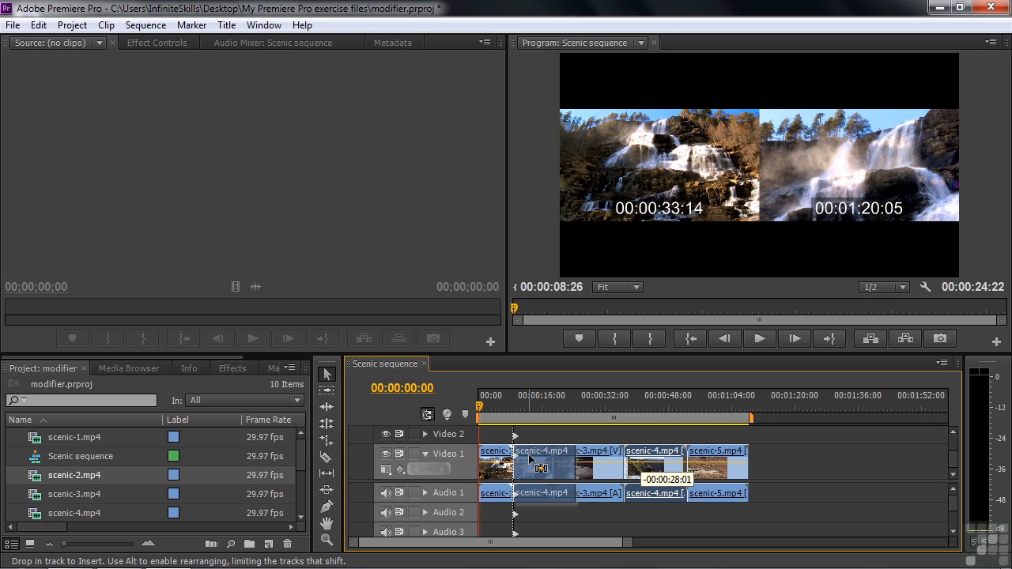
pyautogui.moveTo(530, 458); pyautogui.dragTo(532, 460)
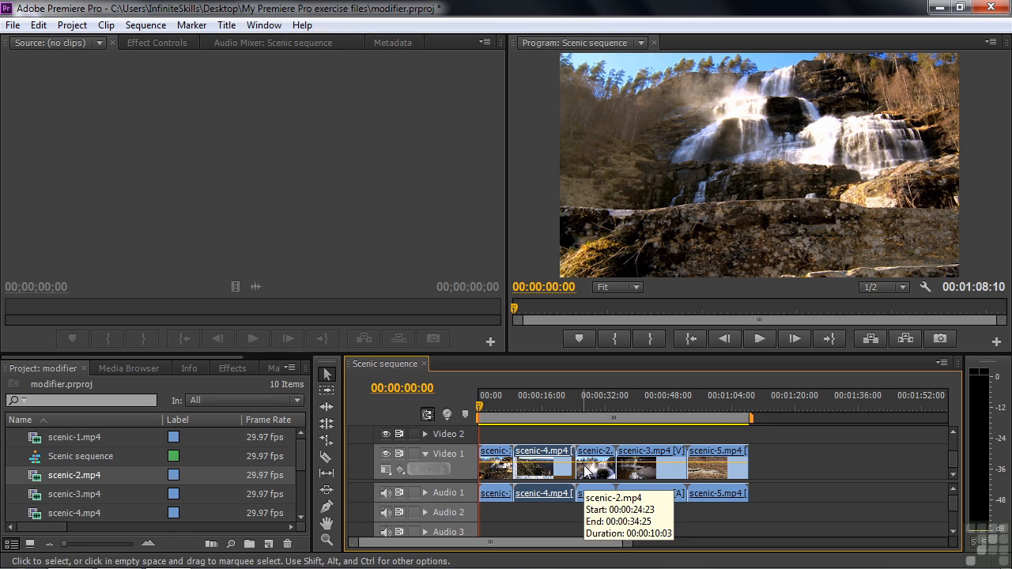
# - Try moving the scenic-1 clip to just after scenic-5 as a plain lift, and undo the move
pyautogui.click(490, 457)
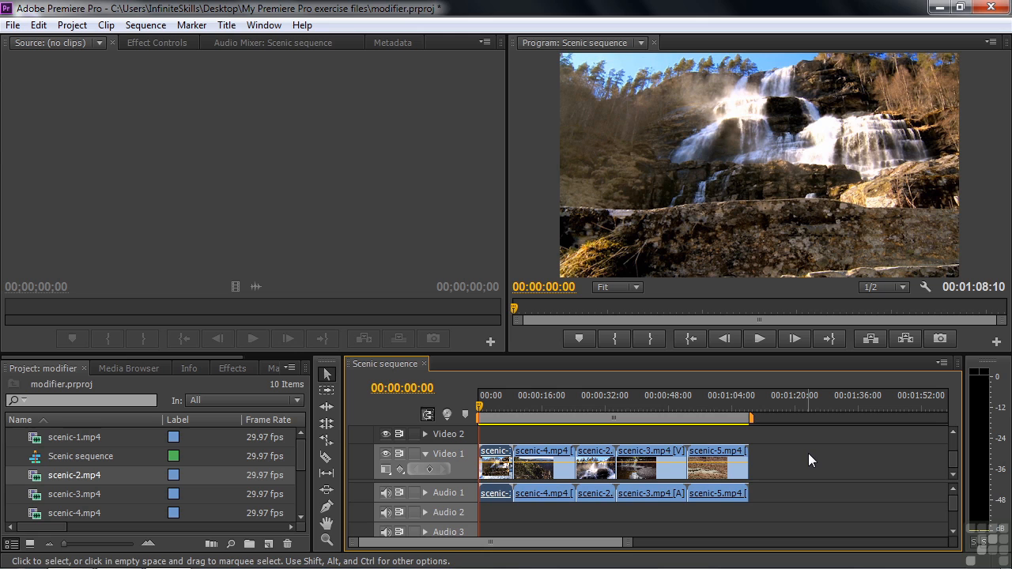
pyautogui.moveTo(496, 454); pyautogui.dragTo(765, 456)
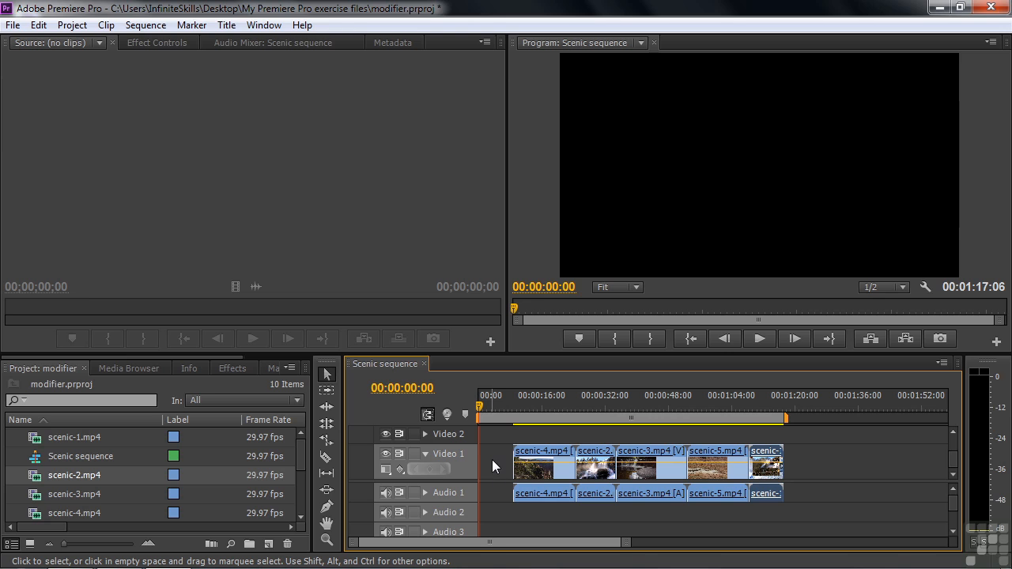
pyautogui.hotkey('ctrl', 'z')
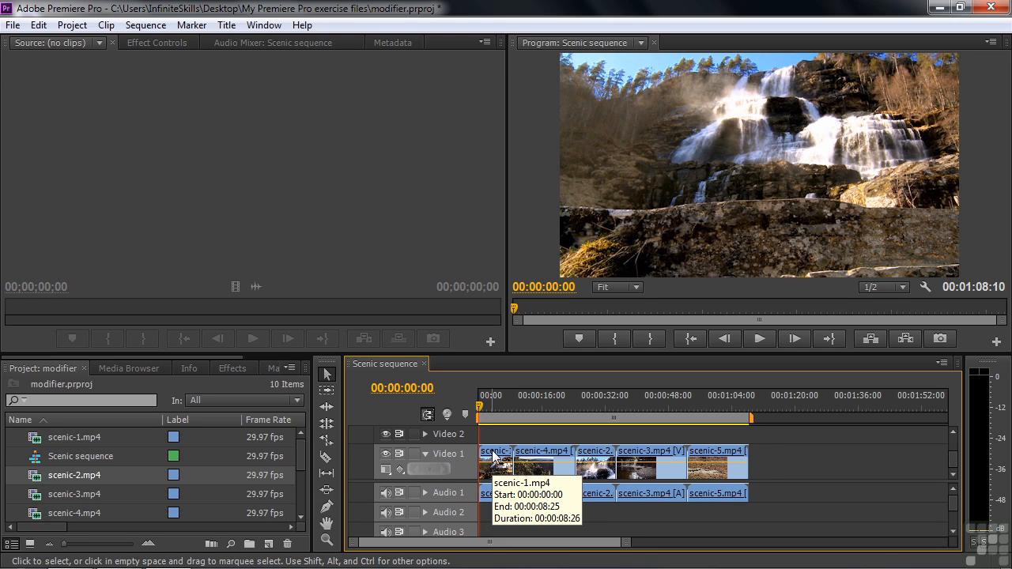
# - Extract the scenic-1 clip from the start of the sequence, closing its gap, and place it after scenic-5
pyautogui.press('ctrl')
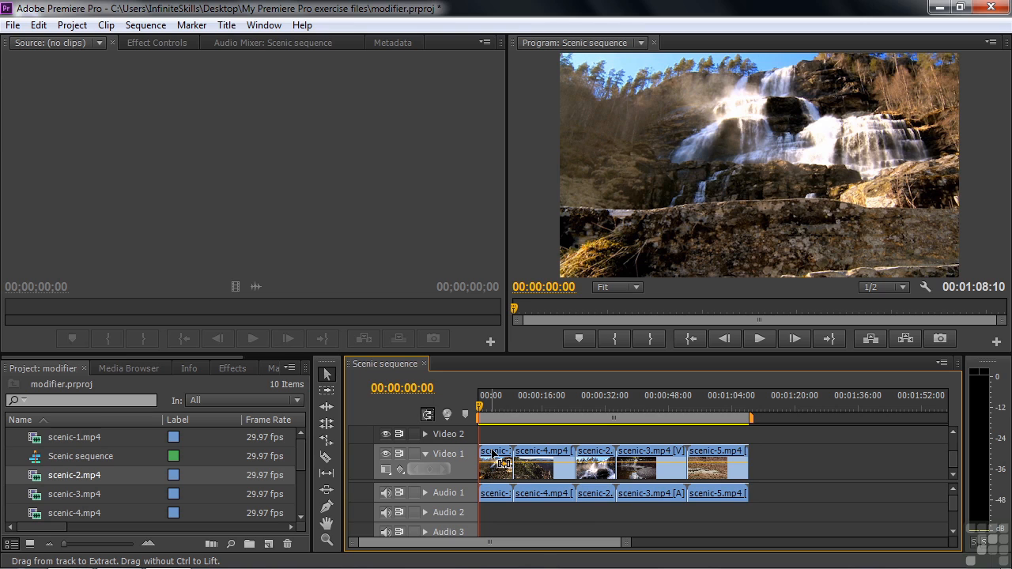
pyautogui.moveTo(493, 455); pyautogui.dragTo(543, 461)
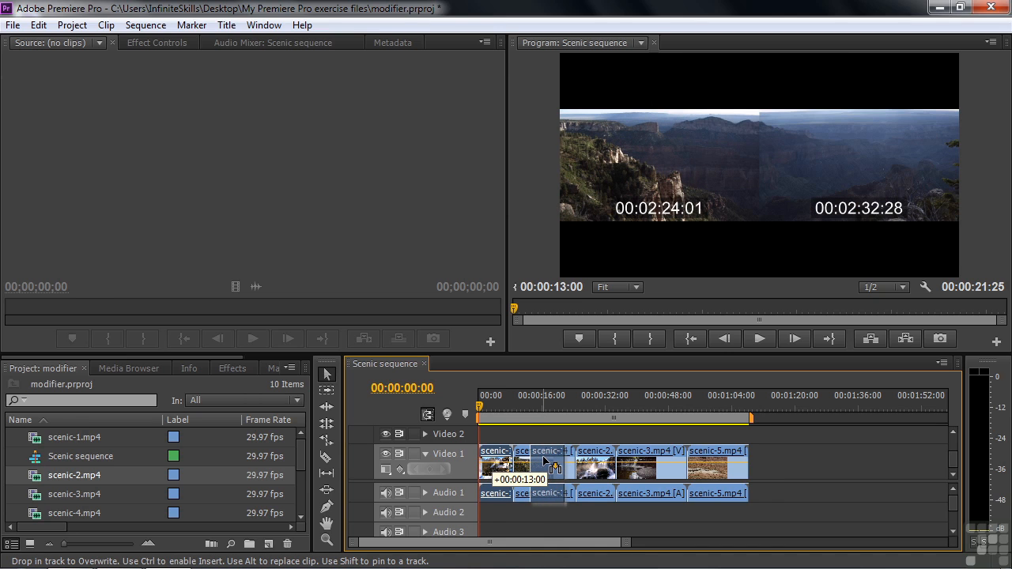
pyautogui.moveTo(544, 461); pyautogui.dragTo(758, 472)
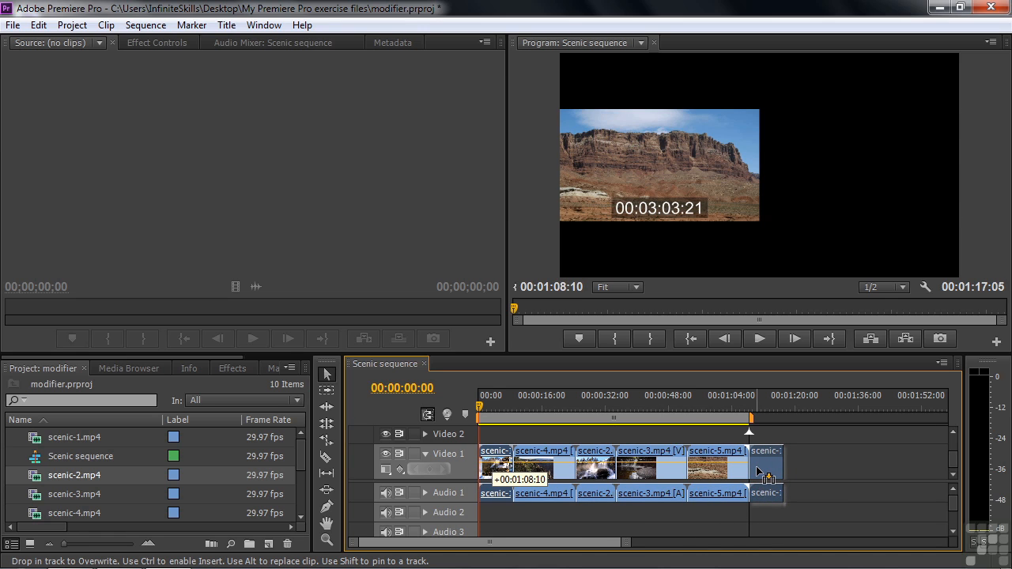
pyautogui.moveTo(757, 473); pyautogui.dragTo(761, 471)
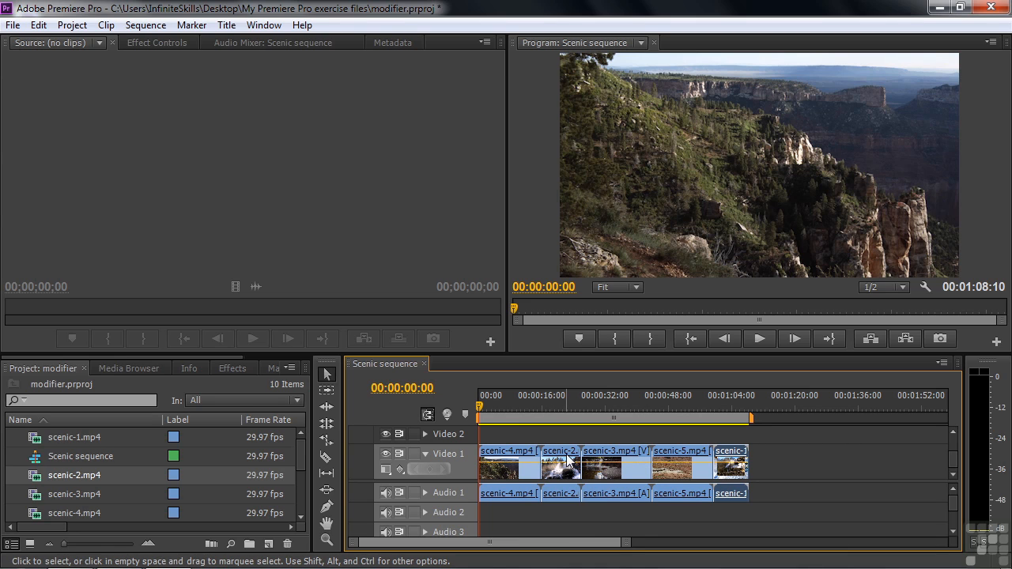
# - Extract the scenic-2 clip from its place after scenic-4 and insert it between scenic-3 and scenic-5
pyautogui.moveTo(556, 459)
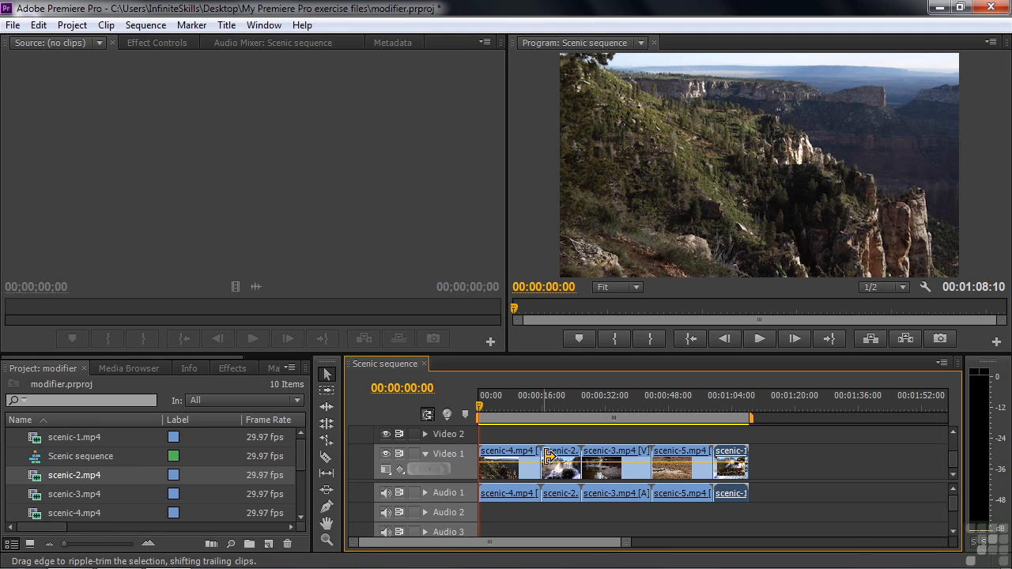
pyautogui.click(553, 456)
pyautogui.moveTo(553, 457); pyautogui.dragTo(659, 465)
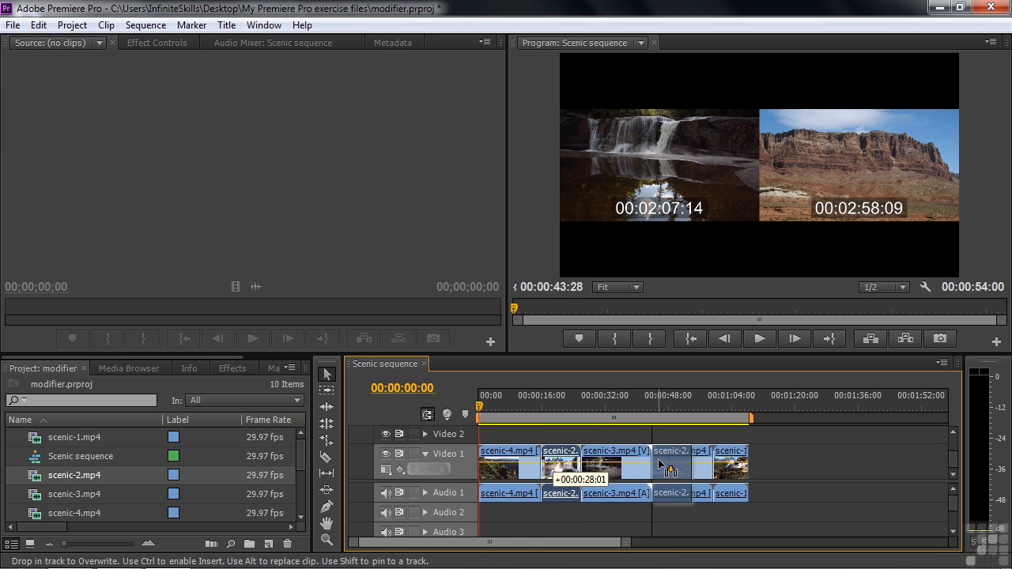
pyautogui.moveTo(659, 464); pyautogui.dragTo(659, 465)
pyautogui.press('ctrl')
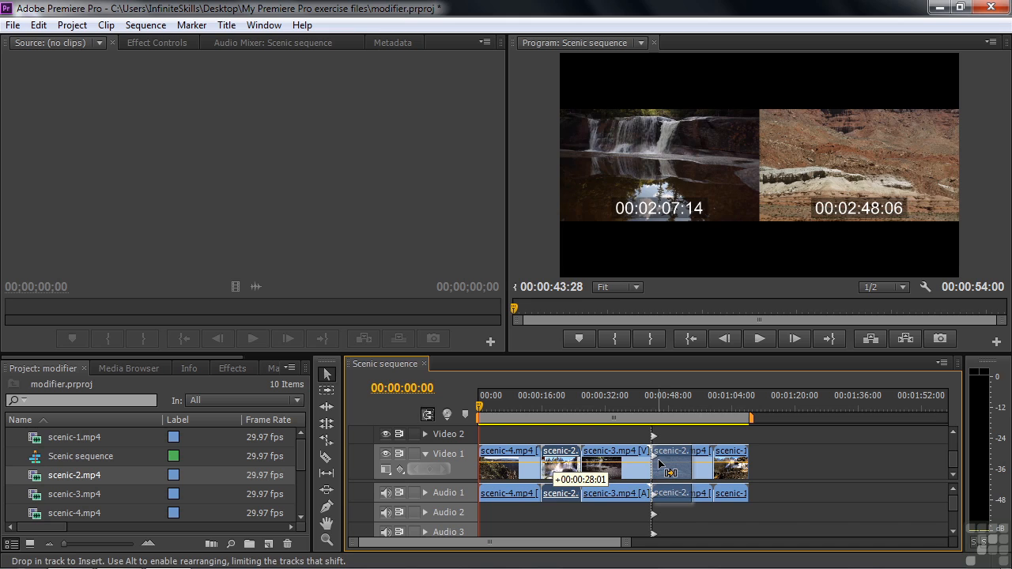
pyautogui.moveTo(659, 464); pyautogui.dragTo(659, 465)
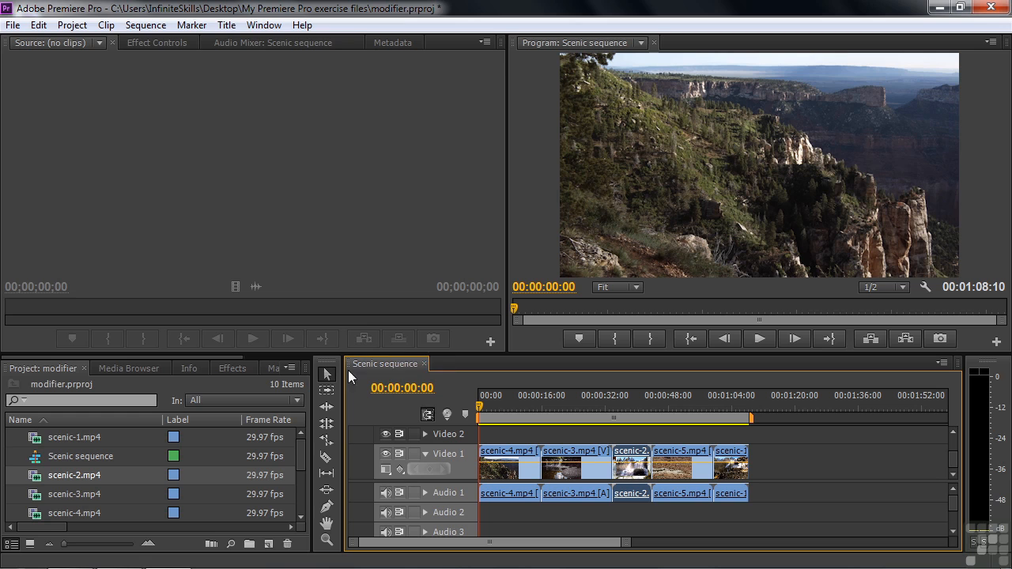
# - Insert scenic-6.mp4 from the project into the sequence between scenic-3 and scenic-2, shifting the following clips along
pyautogui.scroll(-2, 52, 488)
pyautogui.moveTo(35, 482)
pyautogui.mouseDown()
pyautogui.moveTo(486, 474)
pyautogui.moveTo(711, 486)
pyautogui.moveTo(604, 488)
pyautogui.moveTo(597, 476)
pyautogui.moveTo(545, 474)
pyautogui.moveTo(605, 470)
pyautogui.moveTo(562, 469)
pyautogui.moveTo(608, 480)
pyautogui.mouseUp()
pyautogui.press('ctrl')
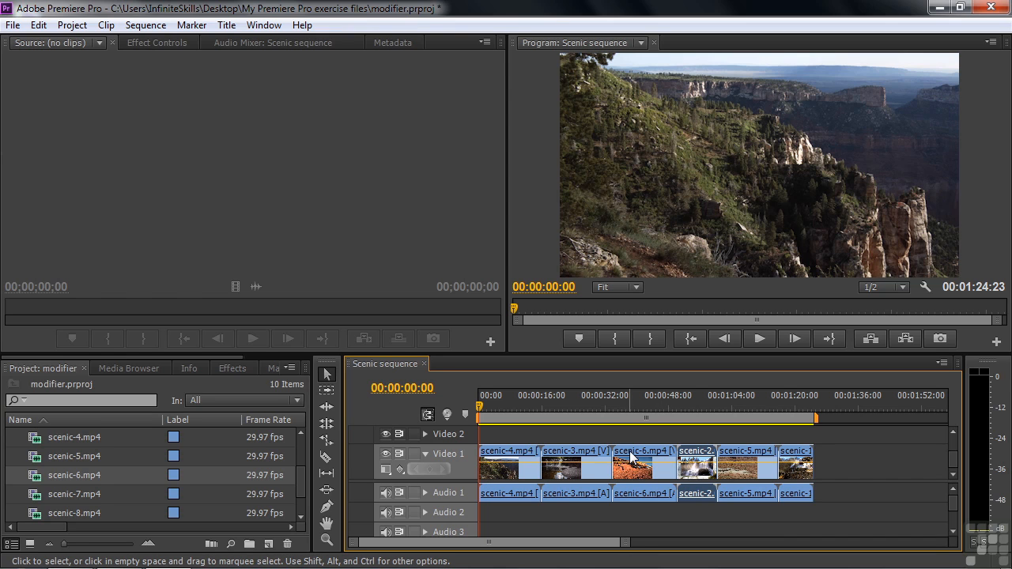
# - Try extracting the scenic-6 clip and placing it beyond the end of the sequence, and undo the move
pyautogui.moveTo(631, 456); pyautogui.dragTo(879, 460)
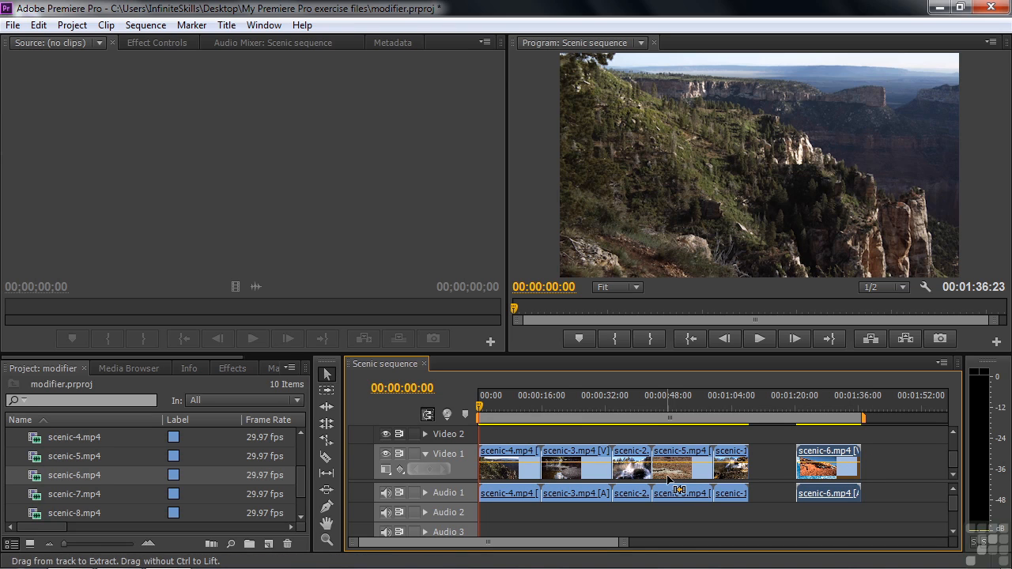
pyautogui.hotkey('ctrl', 'z')
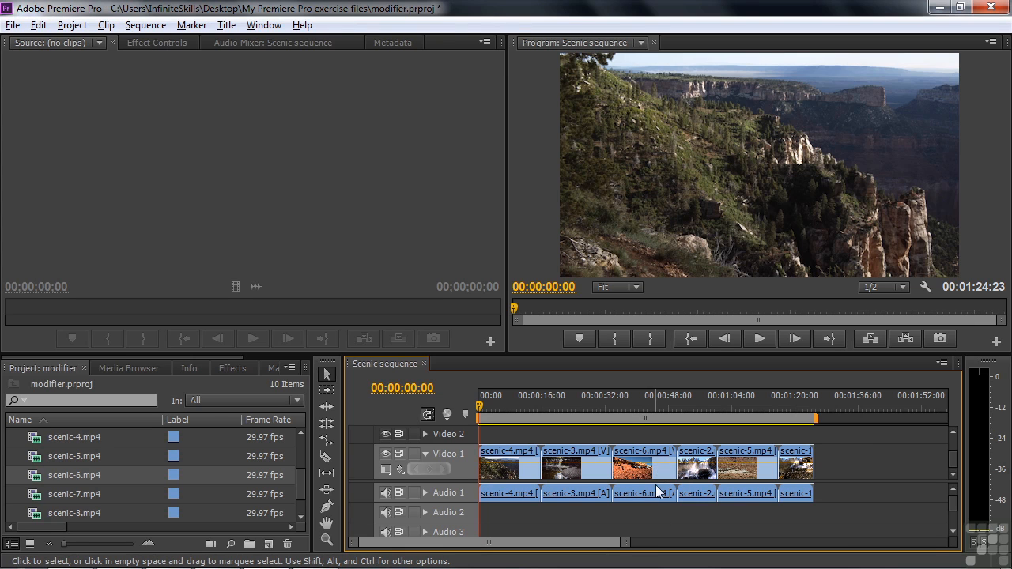
# - Try deleting the scenic-6 clip from the timeline as a plain lift, and undo the deletion
pyautogui.click(657, 473)
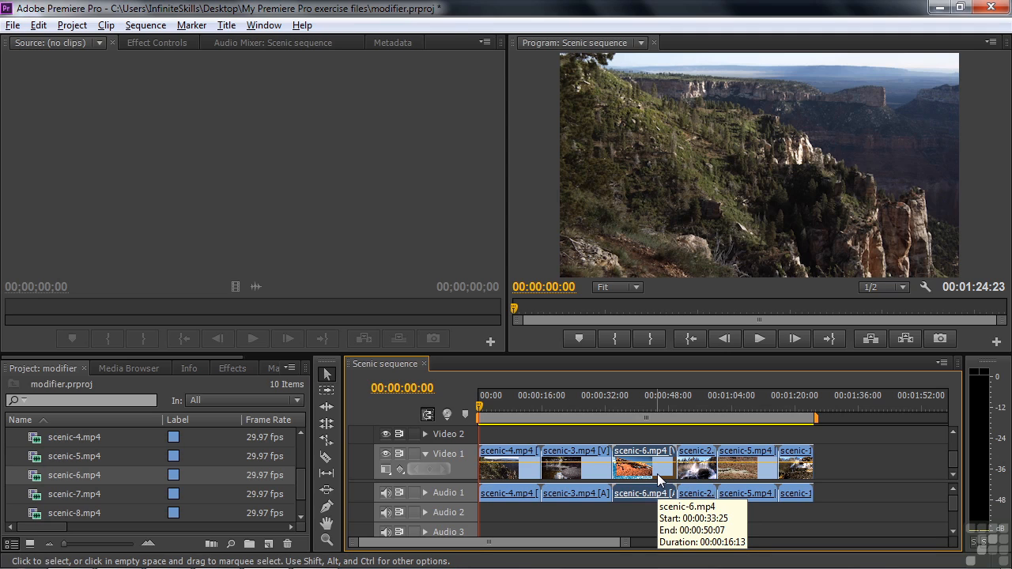
pyautogui.press('Delete')
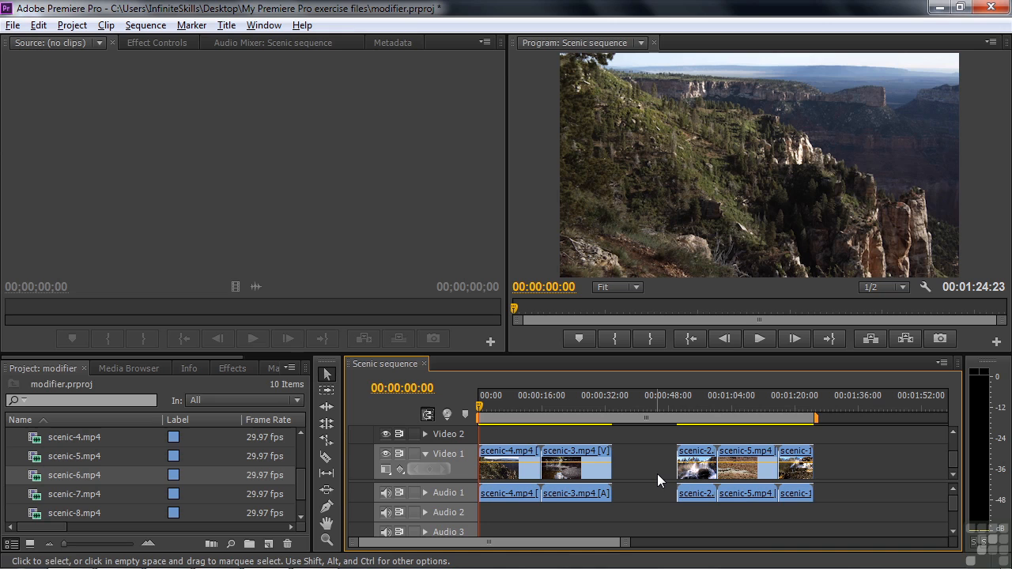
pyautogui.hotkey('ctrl', 'z')
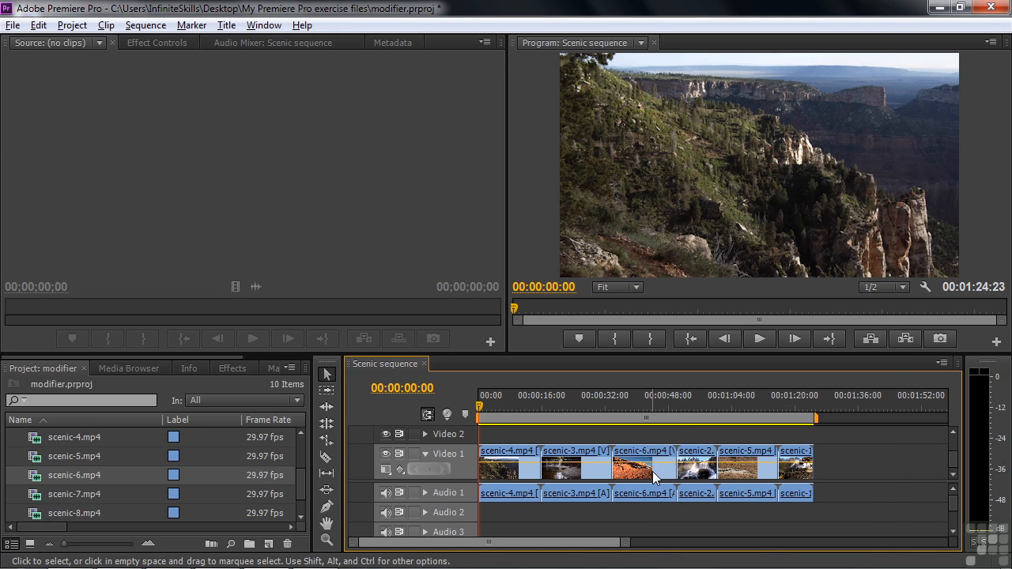
pyautogui.rightClick(652, 472)
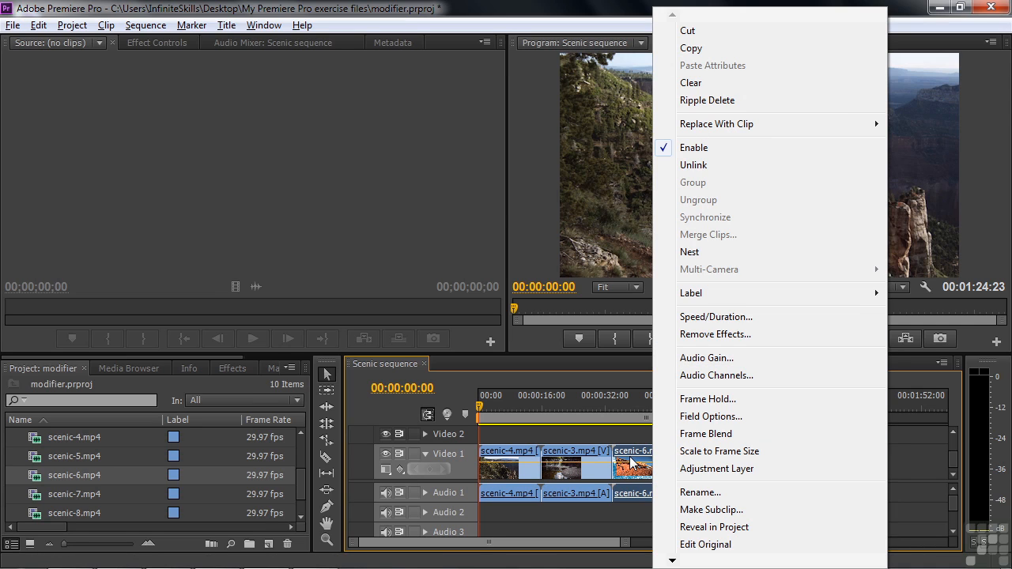
pyautogui.click(910, 465)
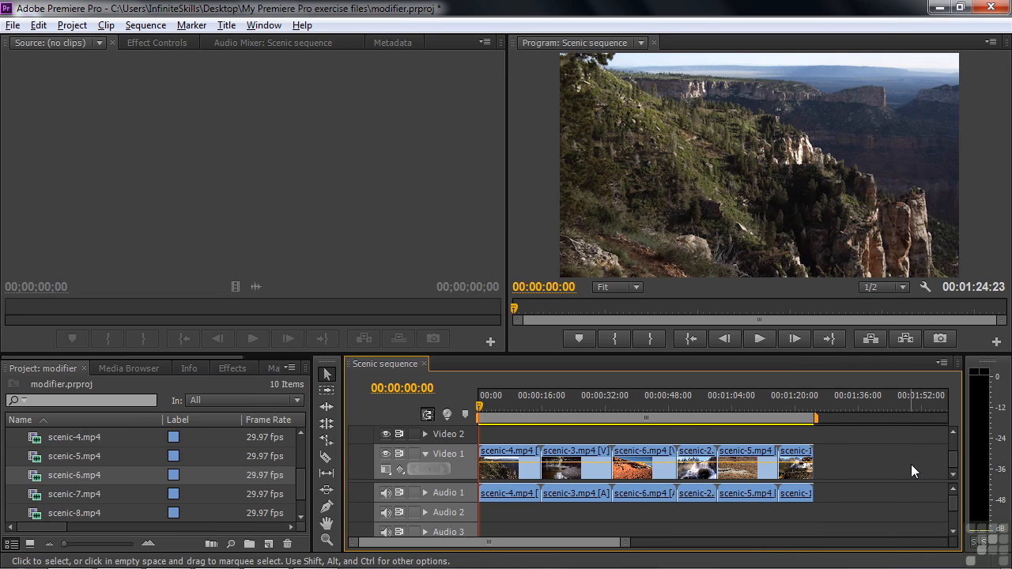
pyautogui.rightClick(137, 435)
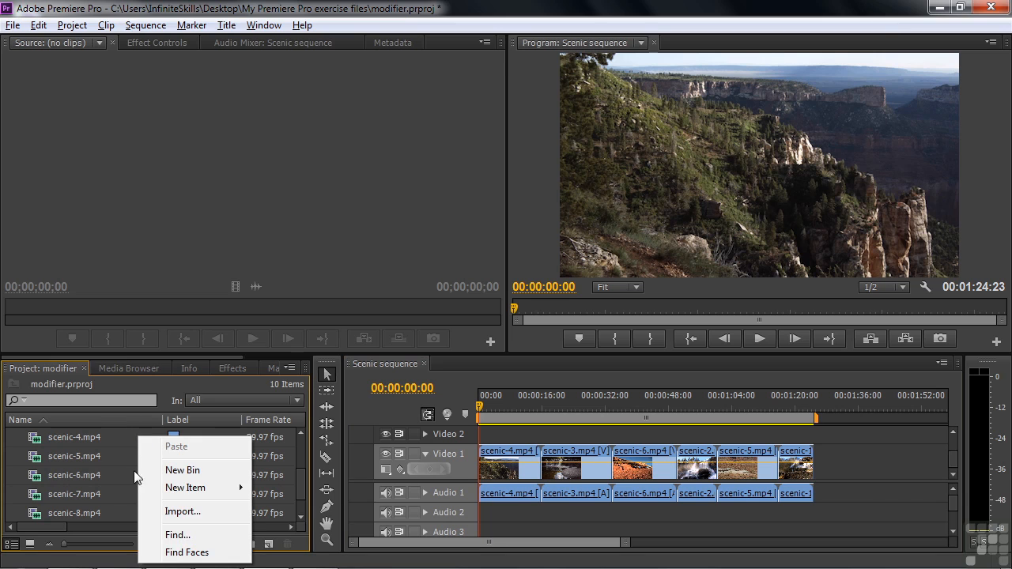
pyautogui.rightClick(541, 191)
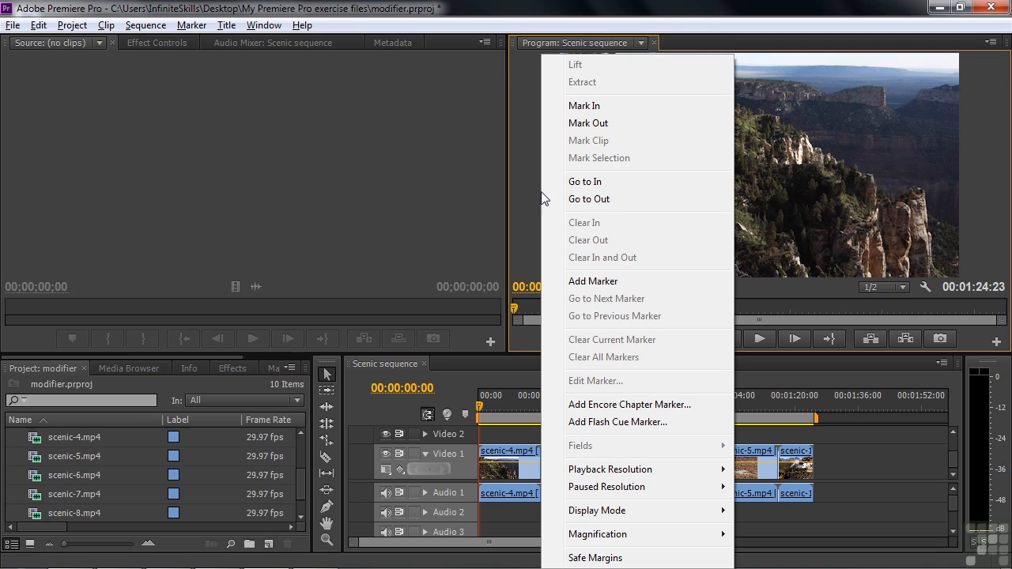
pyautogui.click(834, 442)
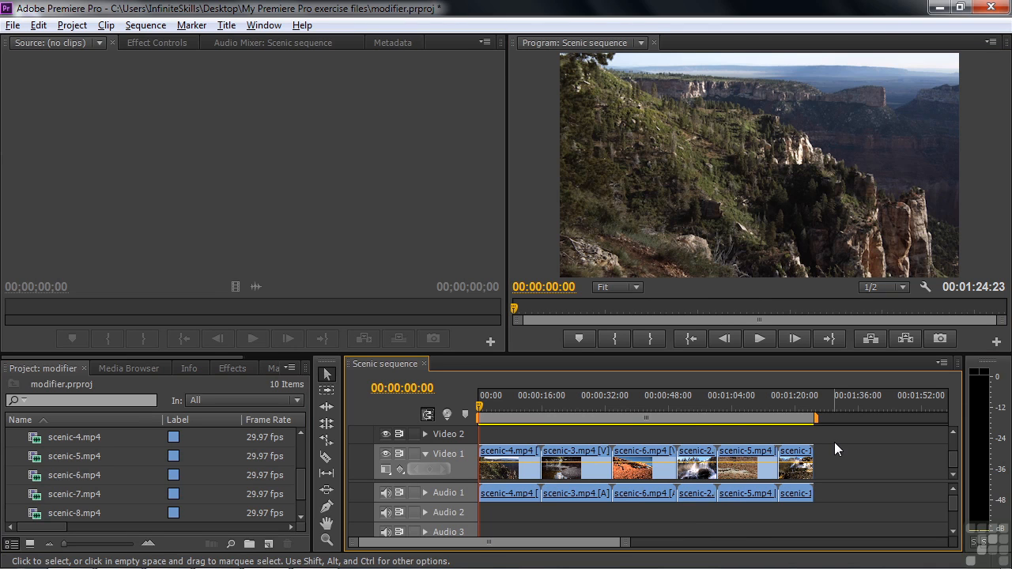
# - Try removing the scenic-6 clip with the Clear command, and undo it
pyautogui.rightClick(637, 472)
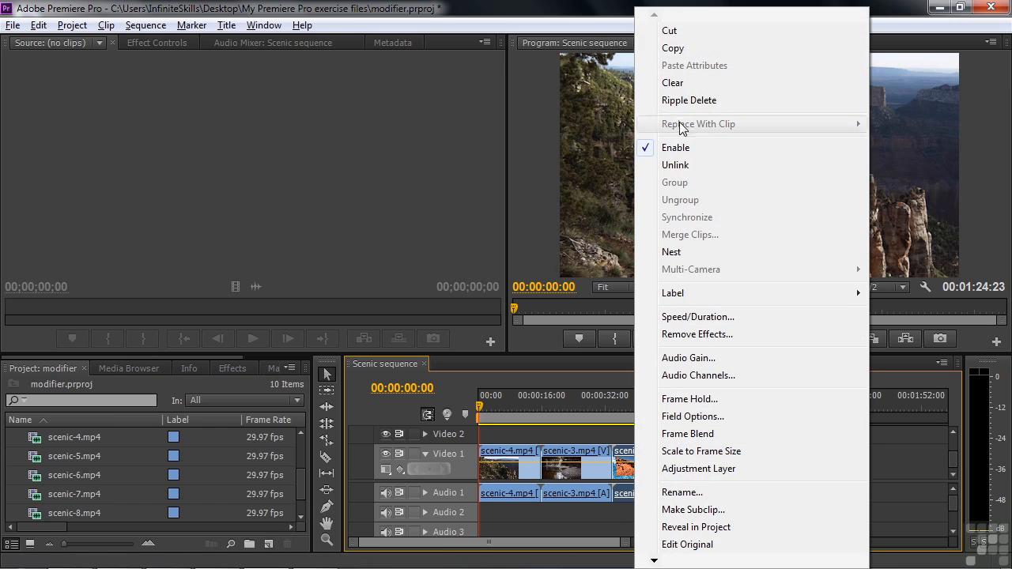
pyautogui.click(673, 83)
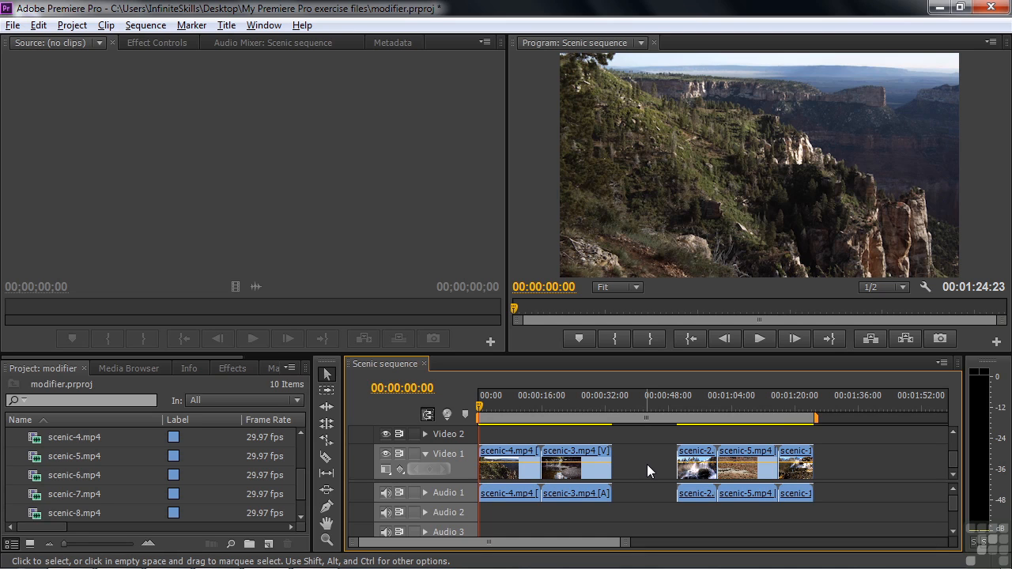
pyautogui.hotkey('ctrl', 'z')
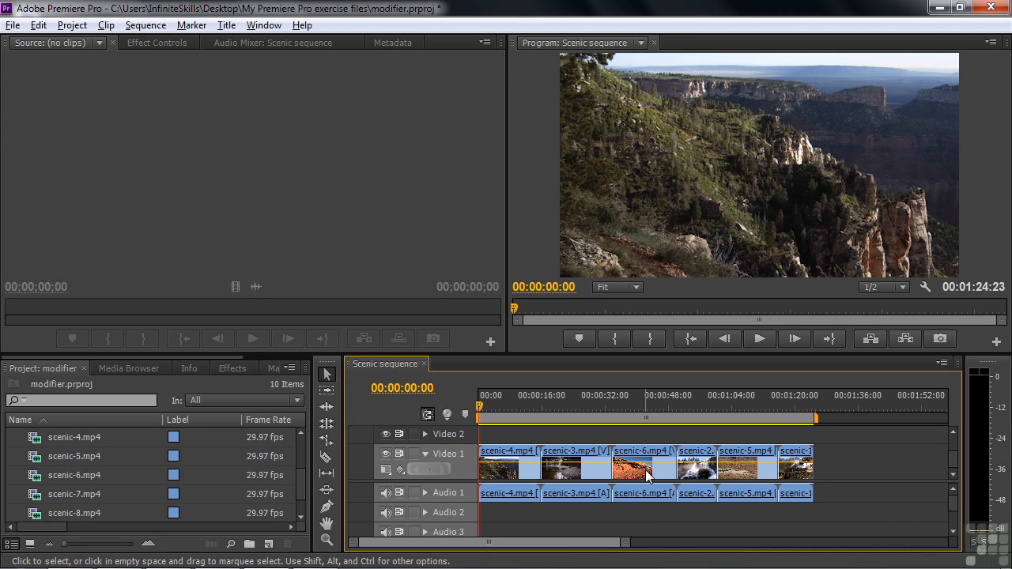
# - Ripple delete the scenic-6 clip so that the following clips close the gap
pyautogui.rightClick(646, 473)
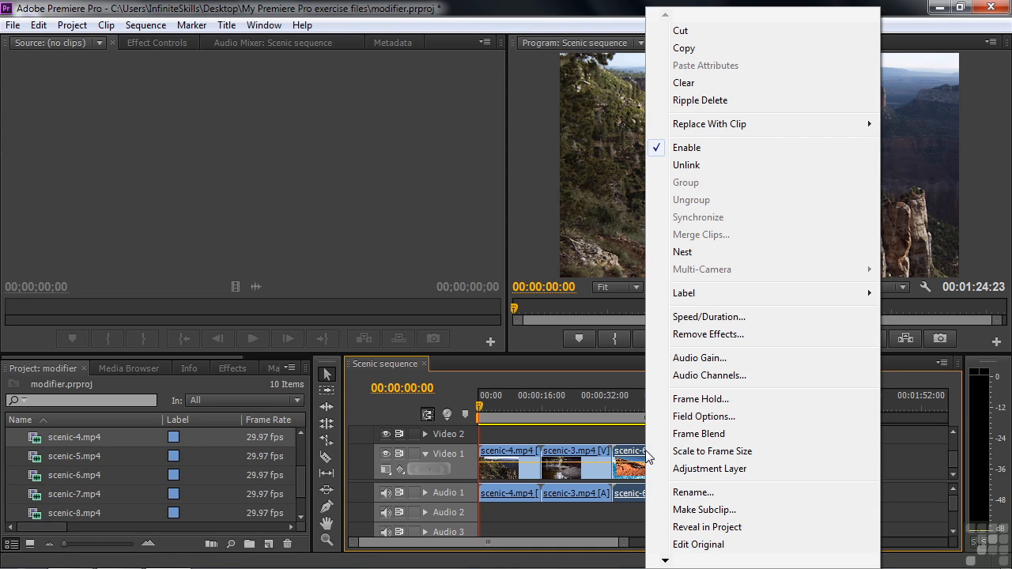
pyautogui.click(698, 101)
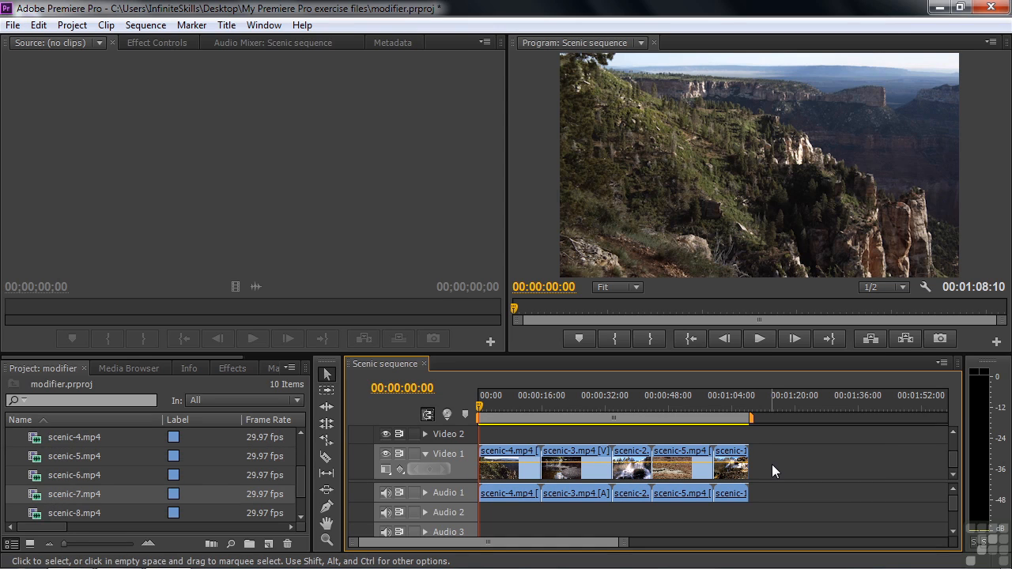
# - Append scenic-7.mp4 and scenic-8.mp4 from the project to the end of the sequence, directly after scenic-1
pyautogui.moveTo(36, 497); pyautogui.dragTo(757, 457)
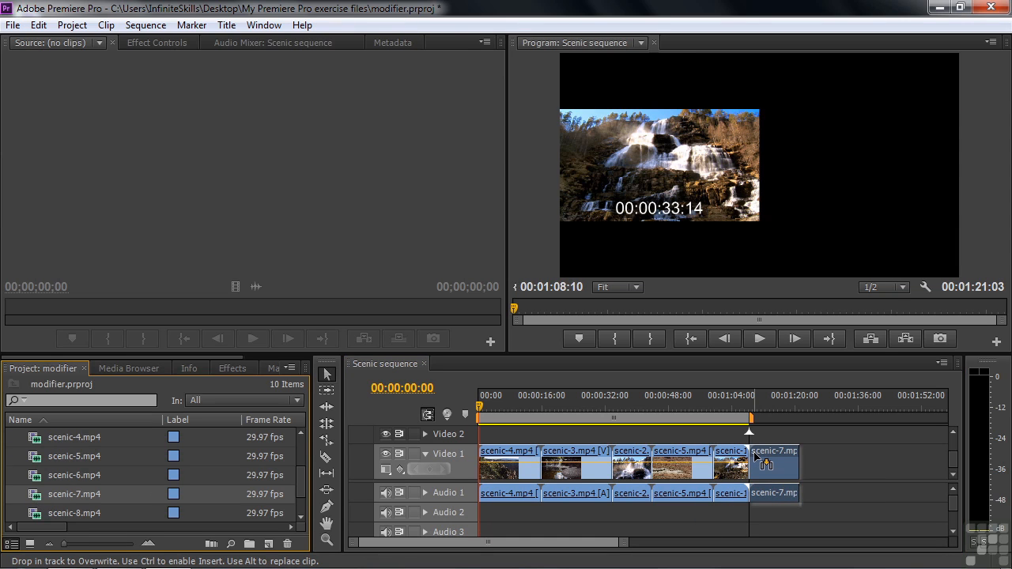
pyautogui.moveTo(754, 453); pyautogui.dragTo(756, 455)
pyautogui.moveTo(757, 456); pyautogui.dragTo(757, 457)
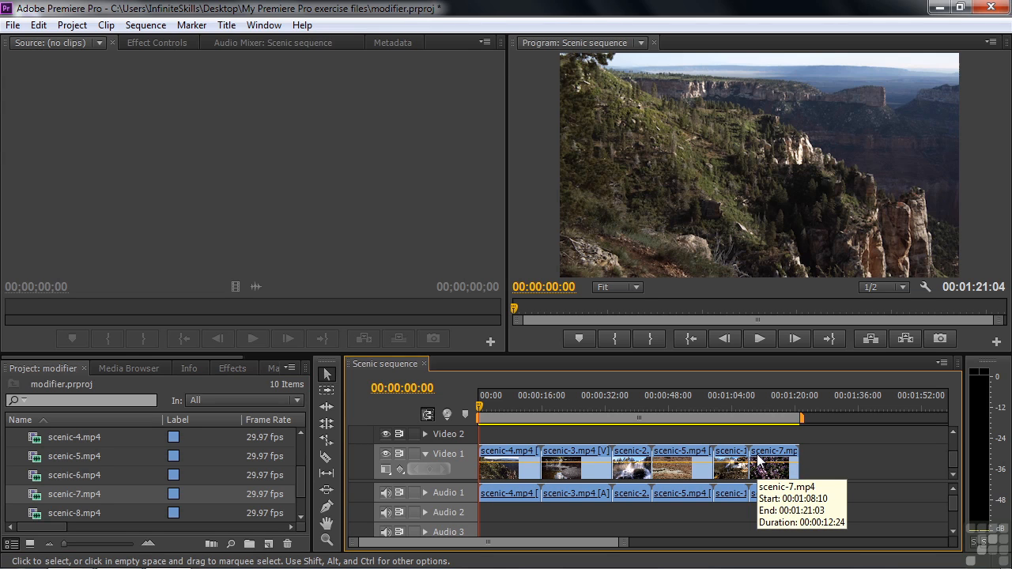
pyautogui.moveTo(49, 514); pyautogui.dragTo(808, 457)
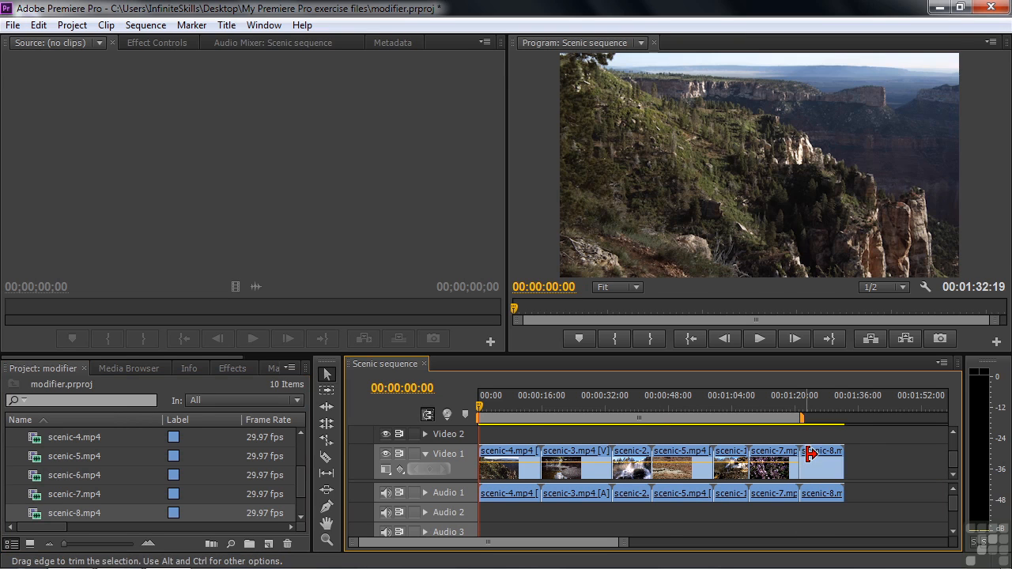
# - Add scenic-9.mp4 and then scenic-6.mp4 from the project directly after scenic-8 at the end of the sequence
pyautogui.moveTo(531, 422)
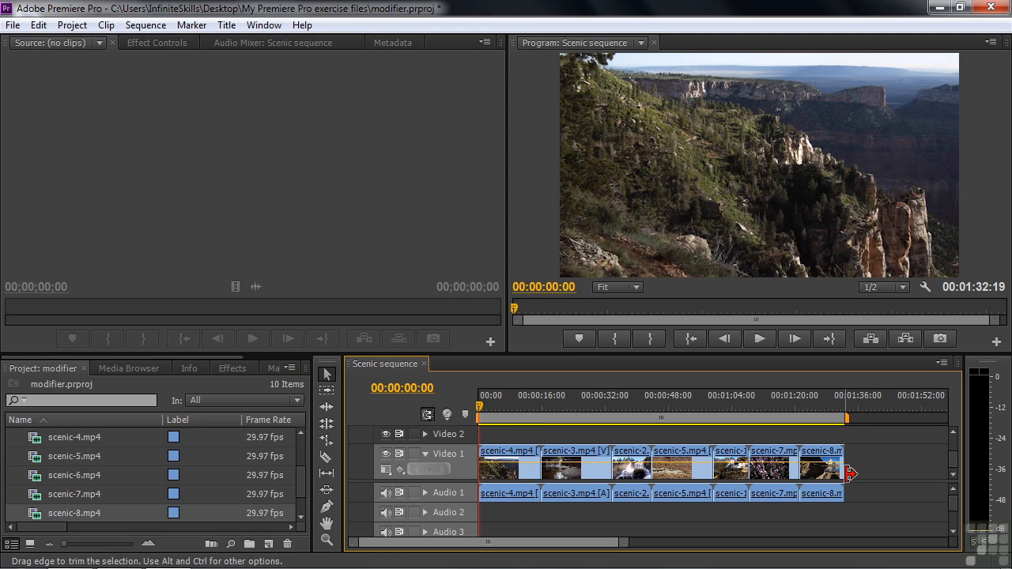
pyautogui.moveTo(837, 496)
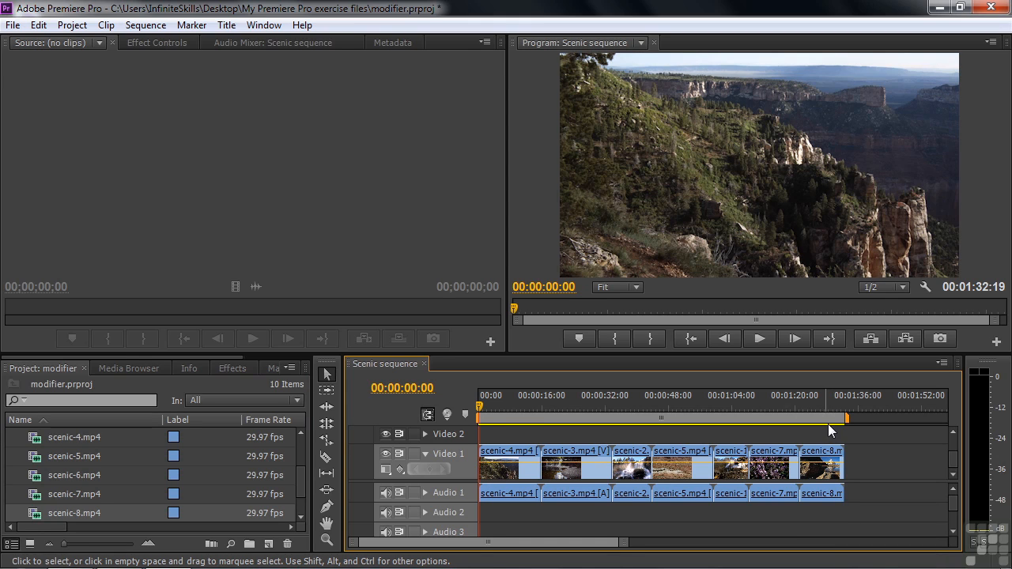
pyautogui.moveTo(846, 419)
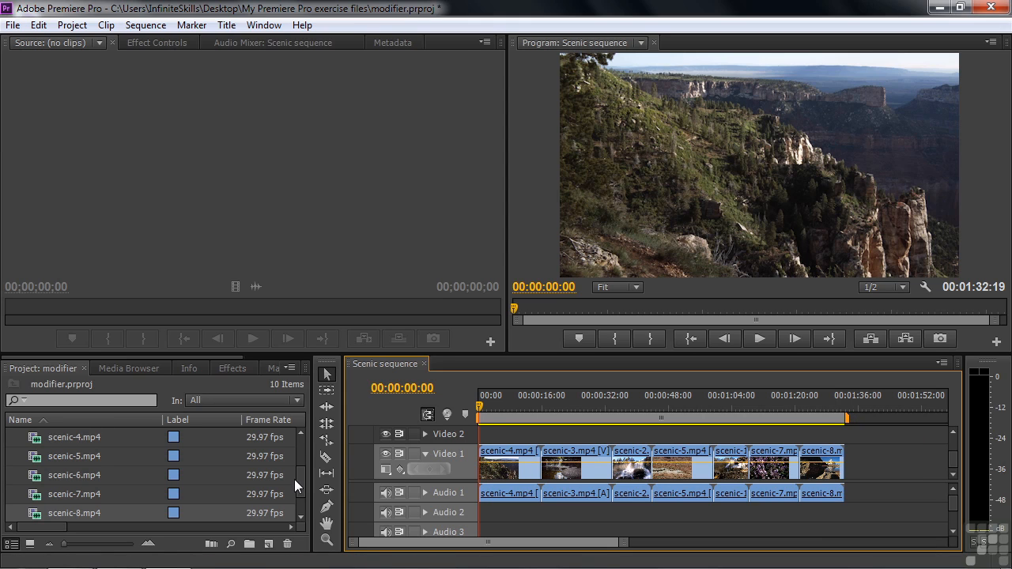
pyautogui.moveTo(297, 479); pyautogui.dragTo(291, 520)
pyautogui.click(34, 496)
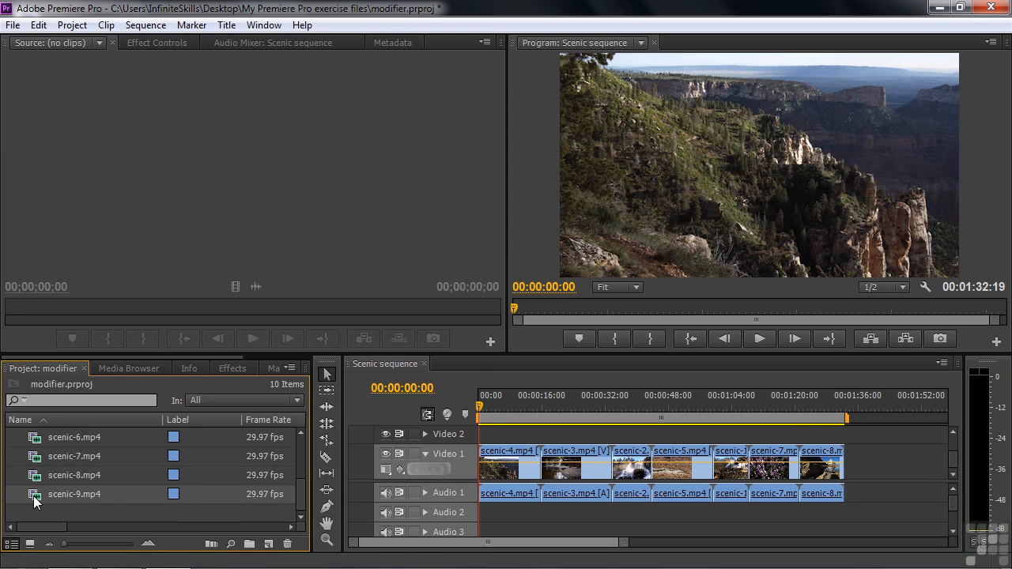
pyautogui.moveTo(34, 498); pyautogui.dragTo(857, 482)
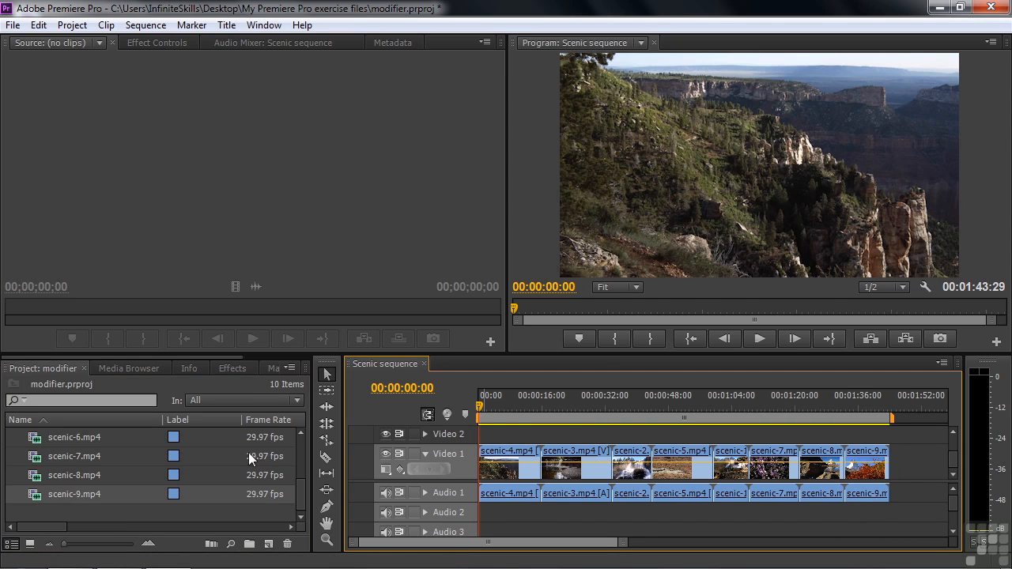
pyautogui.moveTo(40, 441); pyautogui.dragTo(899, 455)
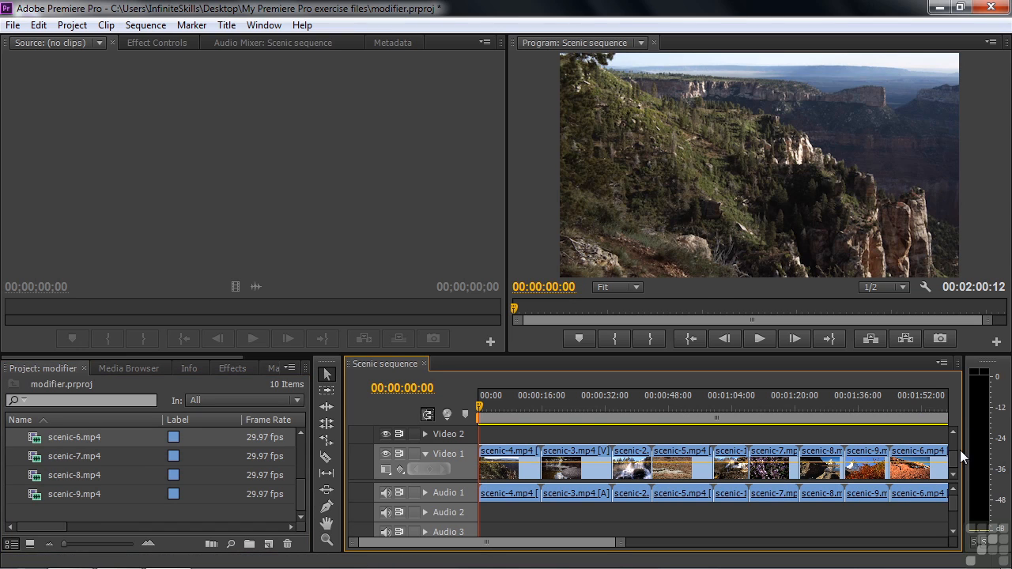
# - Move the playhead to 00:01:51:03, within the scenic-6 clip at the end of the sequence
pyautogui.moveTo(488, 543)
pyautogui.mouseDown()
pyautogui.moveTo(524, 543)
pyautogui.moveTo(485, 545)
pyautogui.mouseUp()
pyautogui.moveTo(626, 544); pyautogui.dragTo(734, 551)
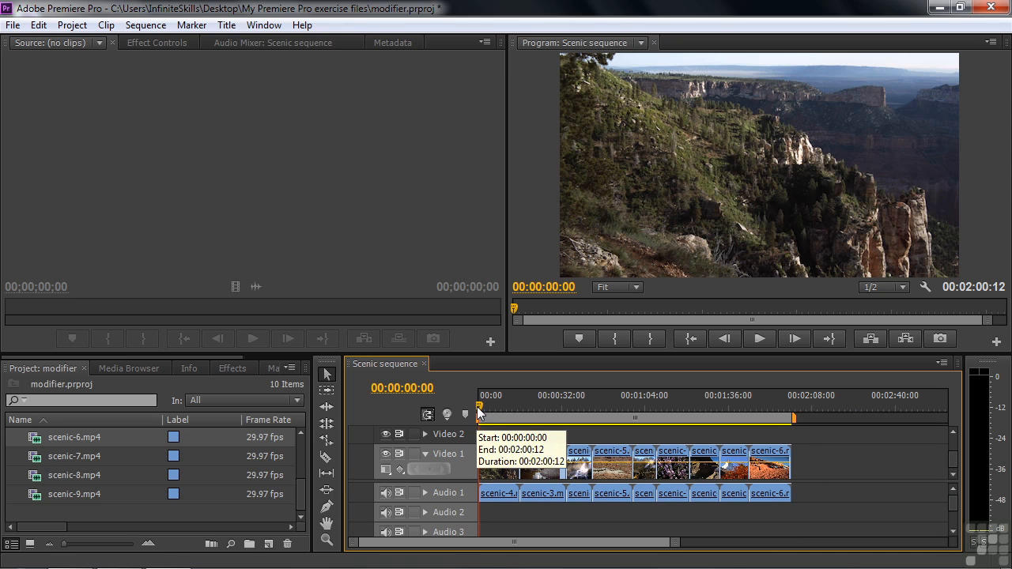
pyautogui.moveTo(479, 411); pyautogui.dragTo(767, 434)
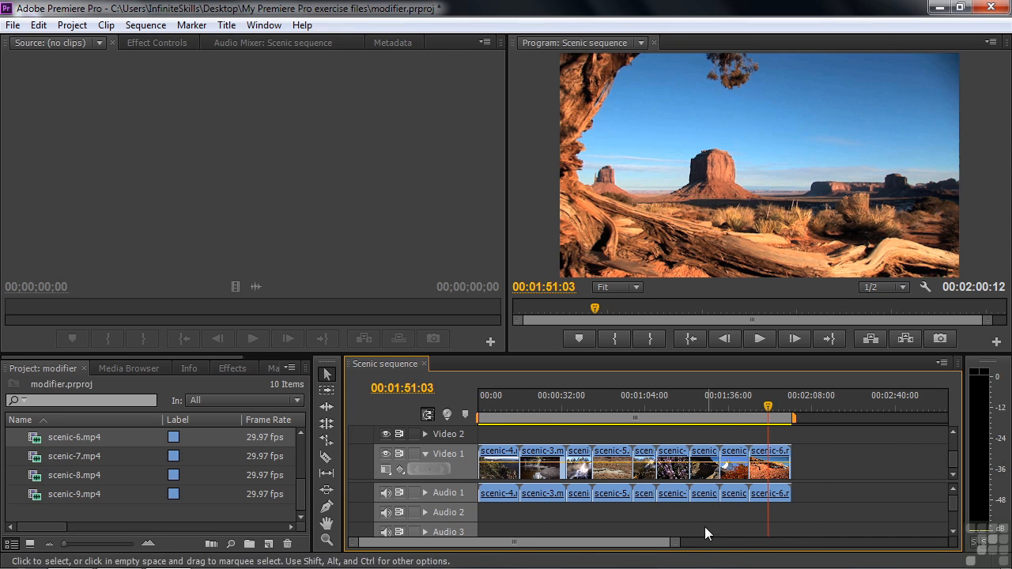
pyautogui.moveTo(675, 544); pyautogui.dragTo(511, 558)
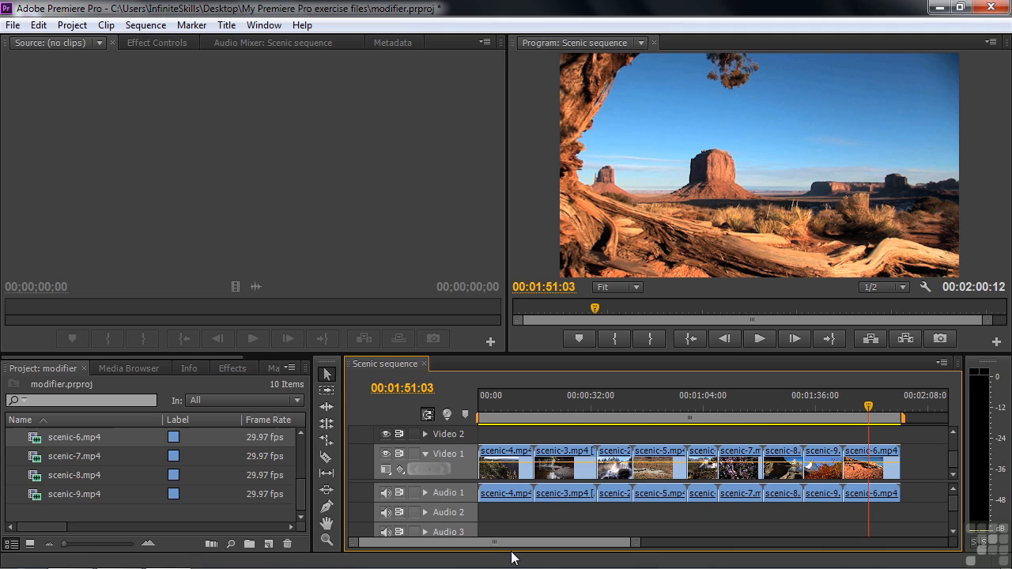